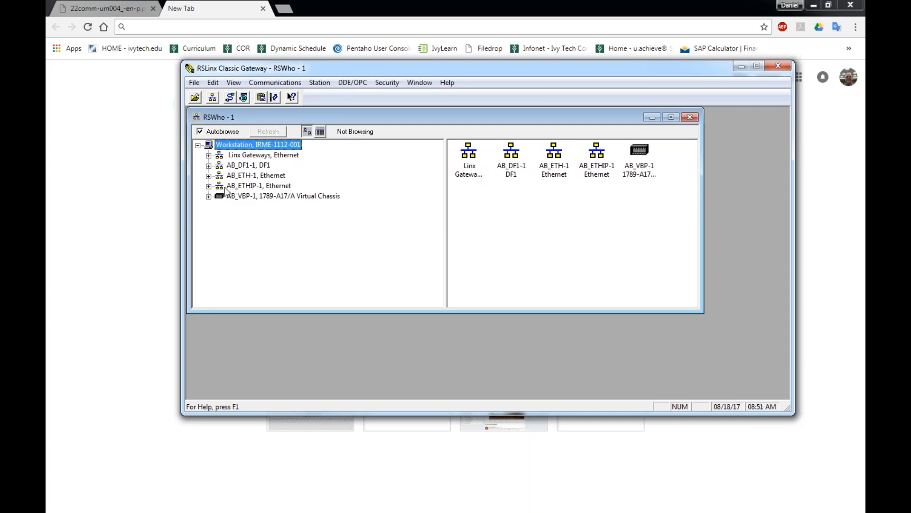
Find the 1734-AENT/B adapter at 10.136.95.199 under AB_ETHIP-1 in RSWho, then switch to the browser.
{"action": "left_click", "coordinate": [208, 185]}
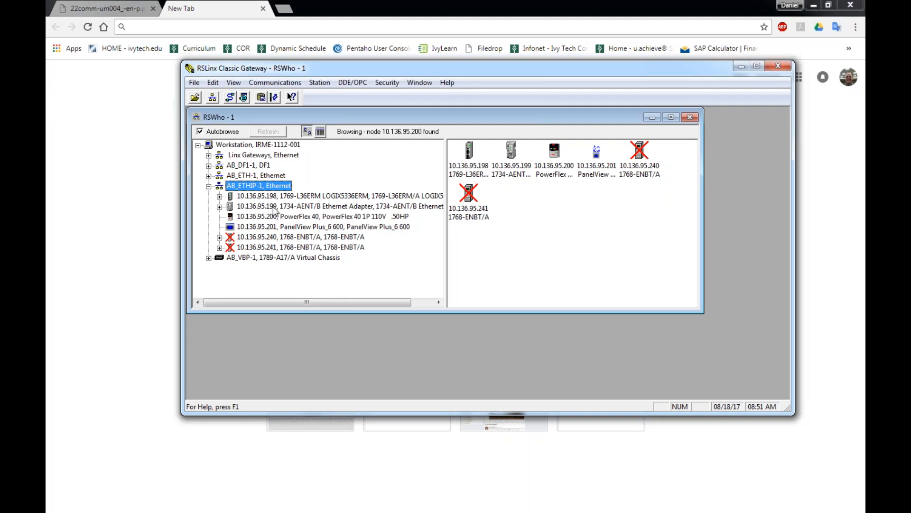
{"action": "left_click", "coordinate": [219, 206]}
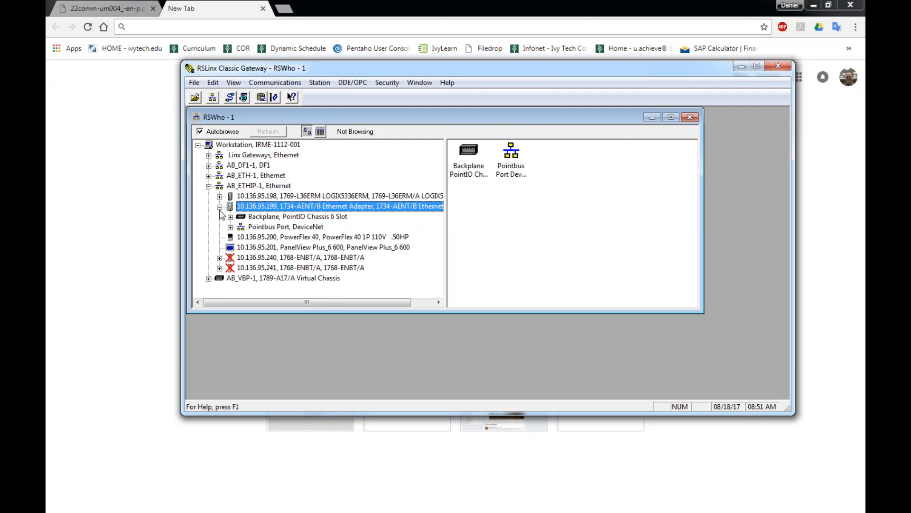
{"action": "left_click", "coordinate": [219, 207]}
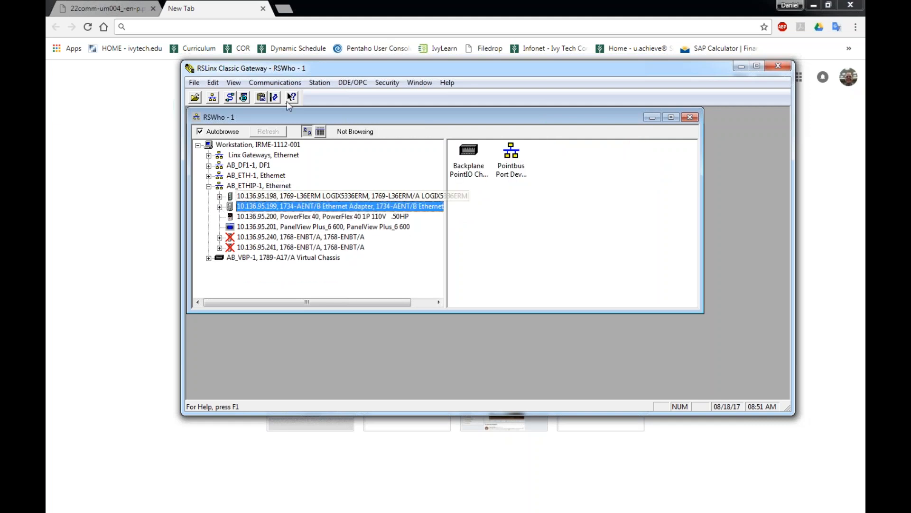
{"action": "left_click", "coordinate": [304, 11]}
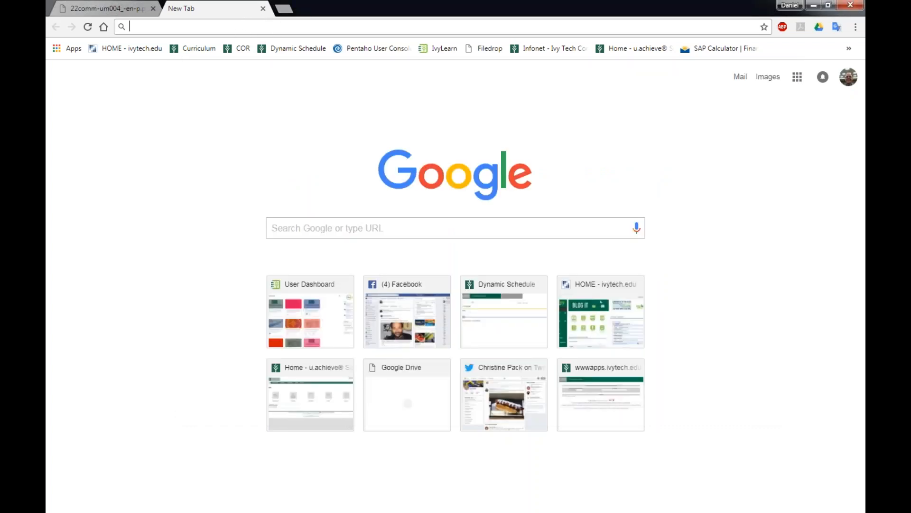
Load the adapter's web page at 10.136.95.199 and zoom the page in.
{"action": "type", "text": "10."}
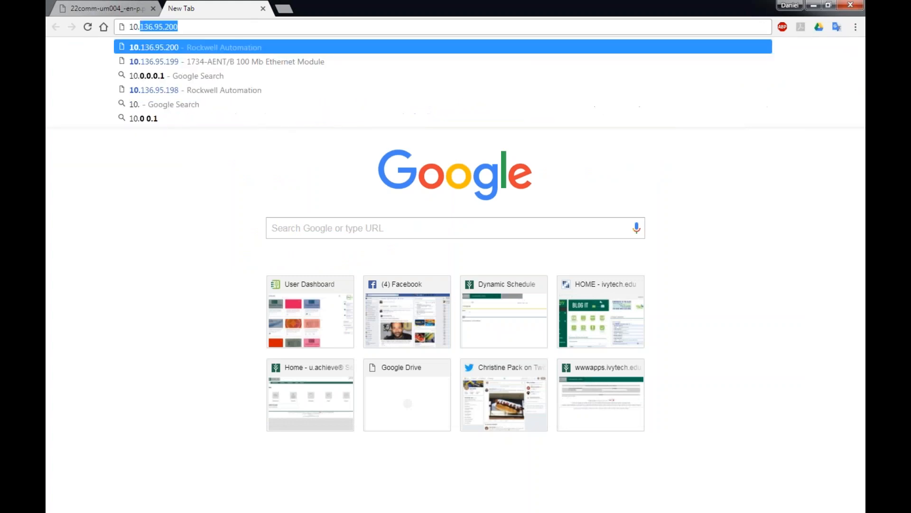
{"action": "type", "text": "136"}
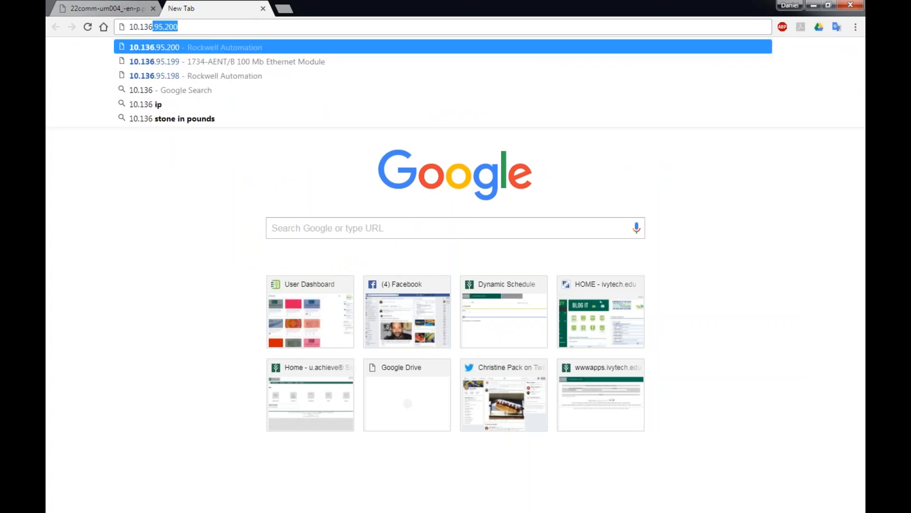
{"action": "type", "text": ".95.199"}
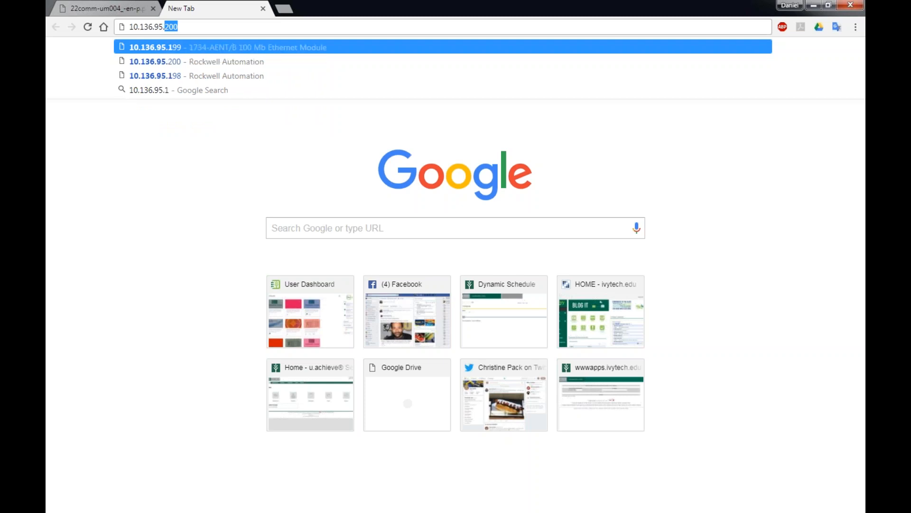
{"action": "key", "text": "Return"}
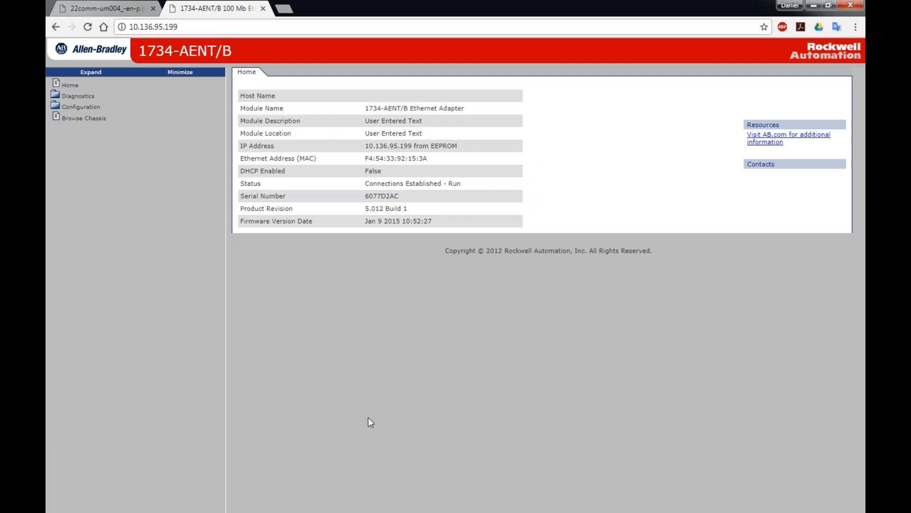
{"action": "key", "text": "ctrl+plus"}
{"action": "key", "text": "ctrl+plus"}
{"action": "key", "text": "ctrl+plus"}
{"action": "key", "text": "ctrl+plus"}
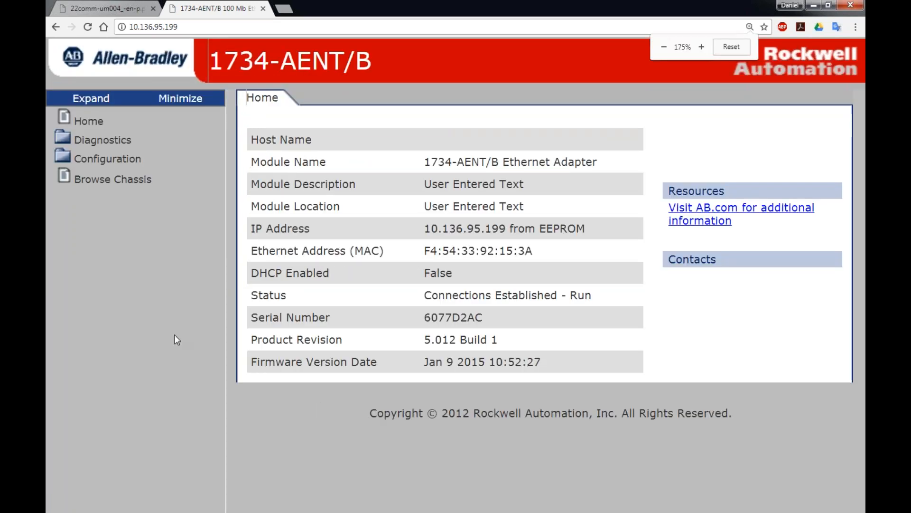
Highlight the MAC address F4:54:33:92:15:3A, then expand the Diagnostics section.
{"action": "left_click_drag", "start_coordinate": [532, 252], "coordinate": [424, 251]}
{"action": "left_click", "coordinate": [388, 288]}
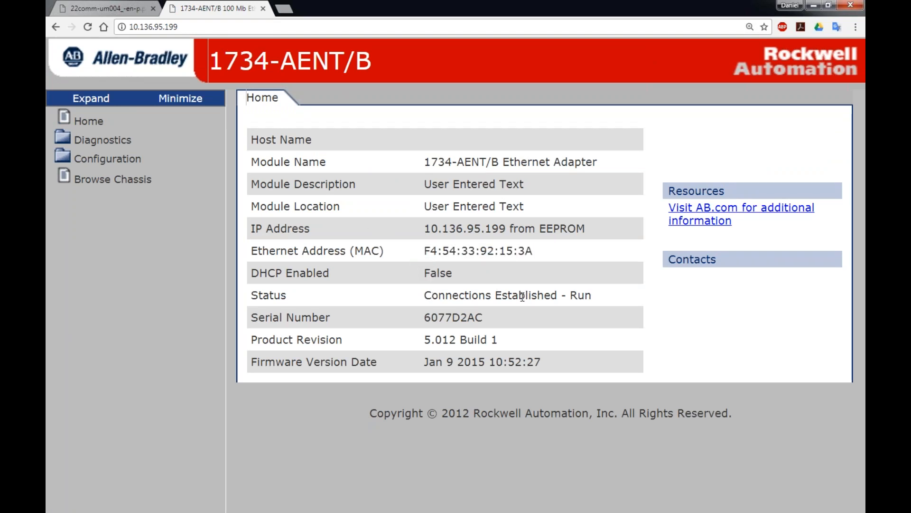
{"action": "left_click", "coordinate": [79, 141]}
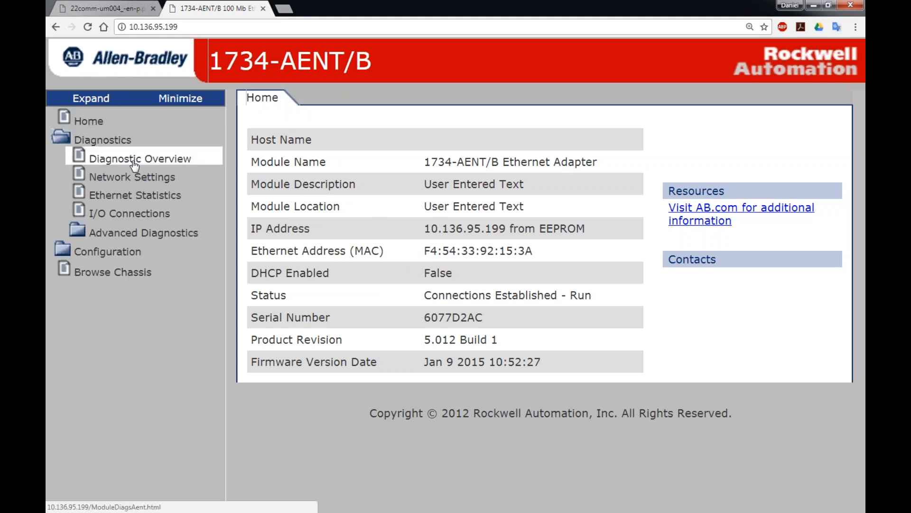
View the I/O Connections, Ethernet Statistics and Network Settings diagnostics pages.
{"action": "left_click", "coordinate": [133, 213]}
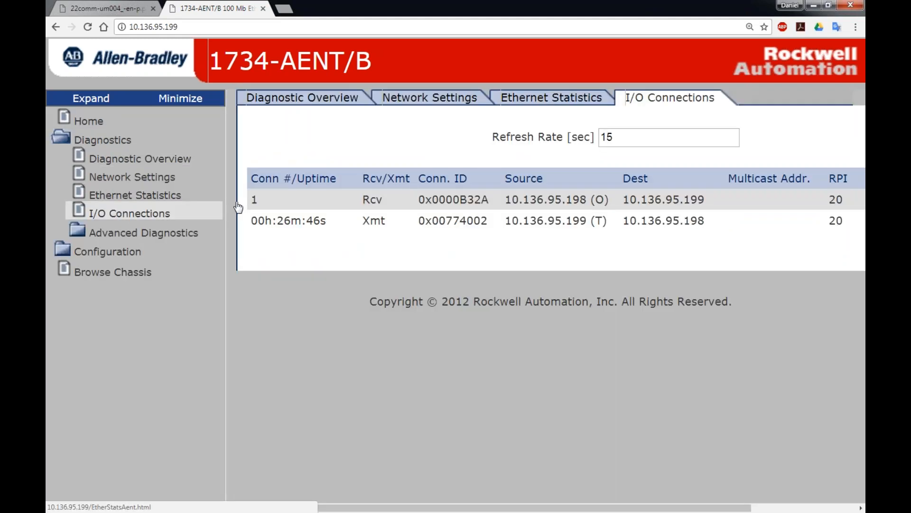
{"action": "left_click", "coordinate": [133, 196]}
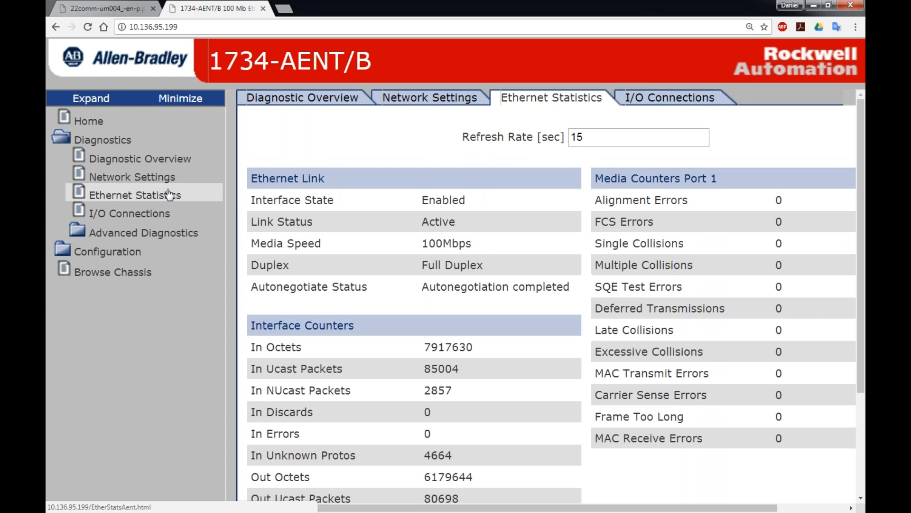
{"action": "left_click", "coordinate": [122, 178]}
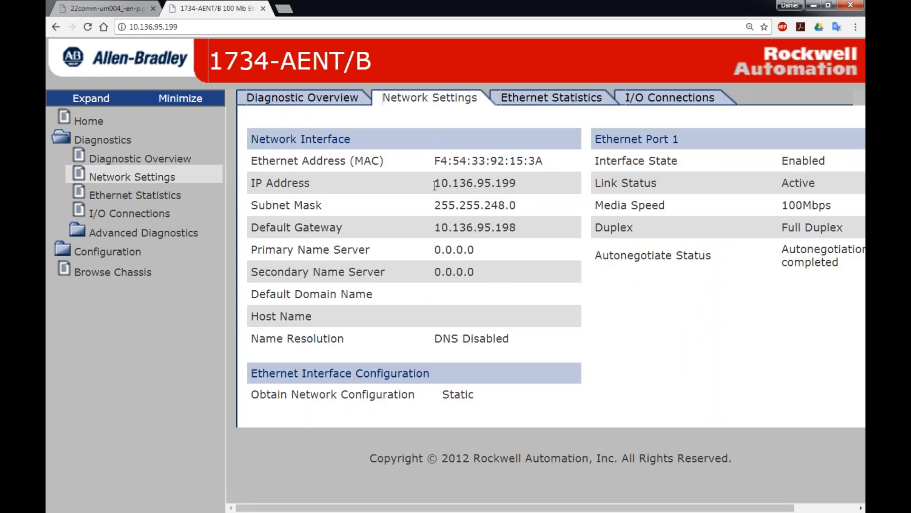
Highlight subnet mask 255.255.248.0 and gateway 10.136.95.198, then expand and mark Configuration.
{"action": "left_click_drag", "start_coordinate": [434, 205], "coordinate": [432, 230]}
{"action": "left_click", "coordinate": [374, 212]}
{"action": "left_click_drag", "start_coordinate": [519, 230], "coordinate": [424, 232]}
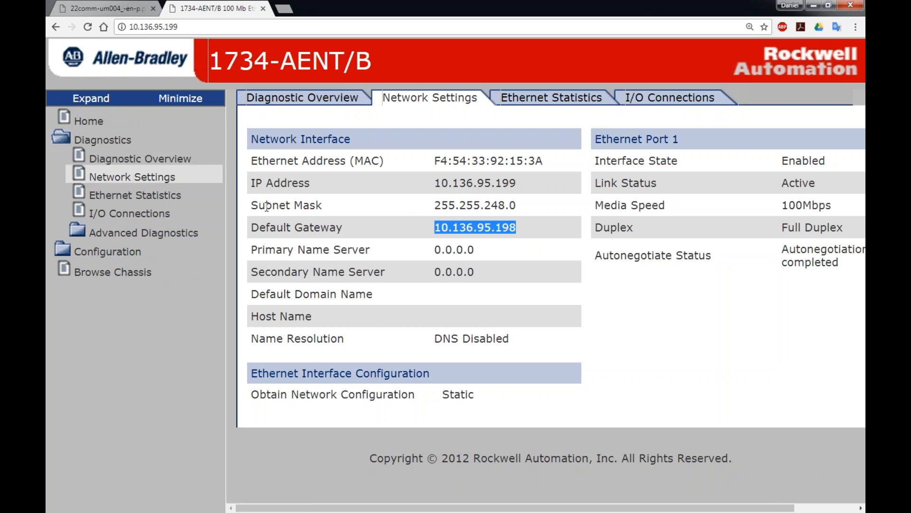
{"action": "left_click", "coordinate": [109, 247]}
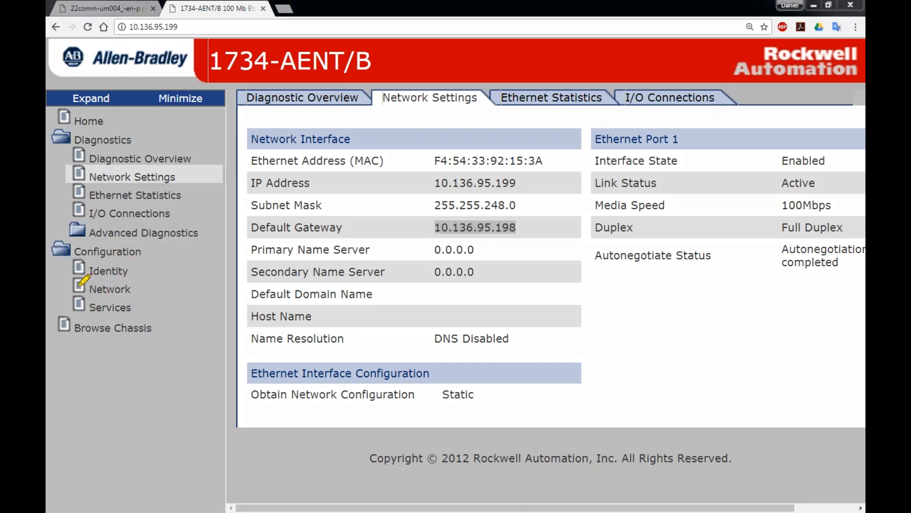
{"action": "left_click_drag", "start_coordinate": [53, 250], "coordinate": [152, 251]}
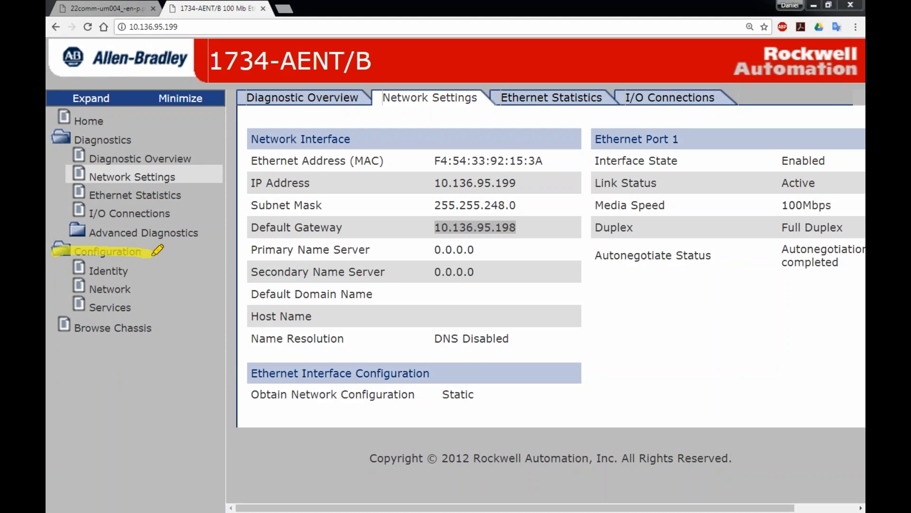
Open Configuration > Network and log in with the administrator user name and password.
{"action": "left_click", "coordinate": [109, 288]}
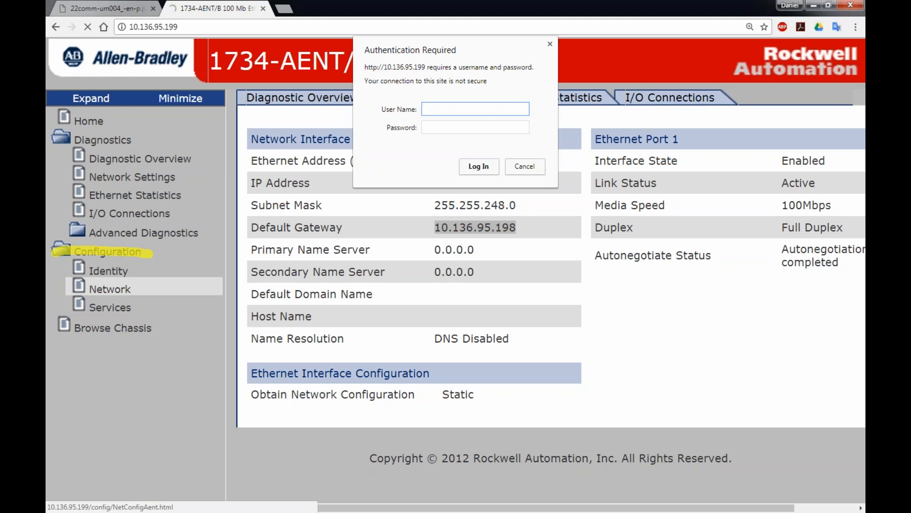
{"action": "type", "text": "admin"}
{"action": "key", "text": "Tab"}
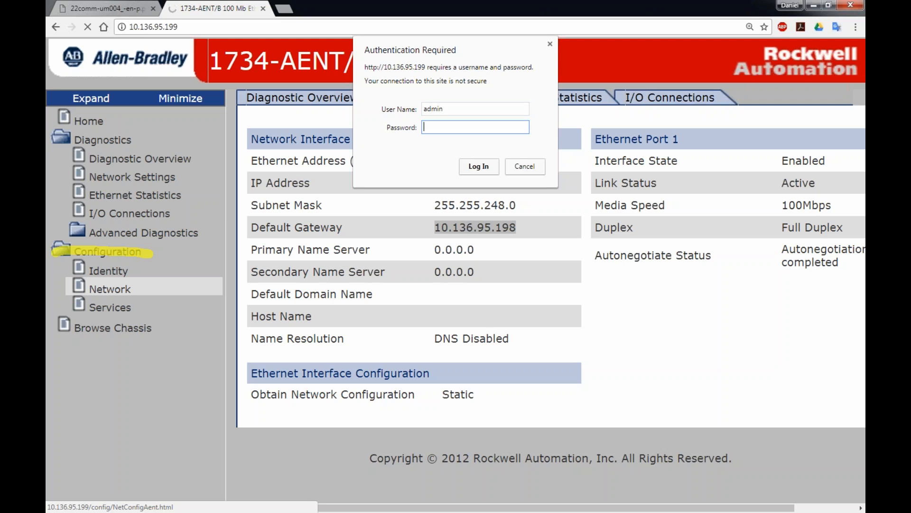
{"action": "type", "text": "password"}
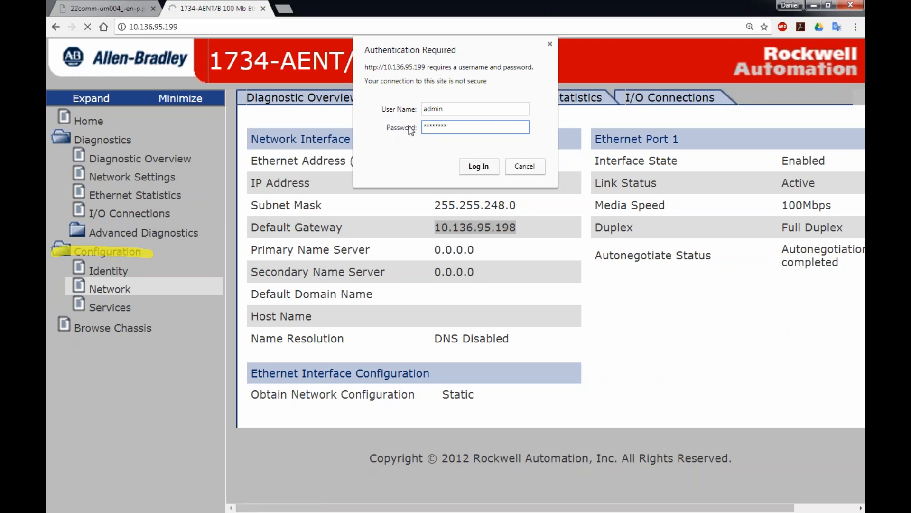
{"action": "left_click", "coordinate": [480, 167]}
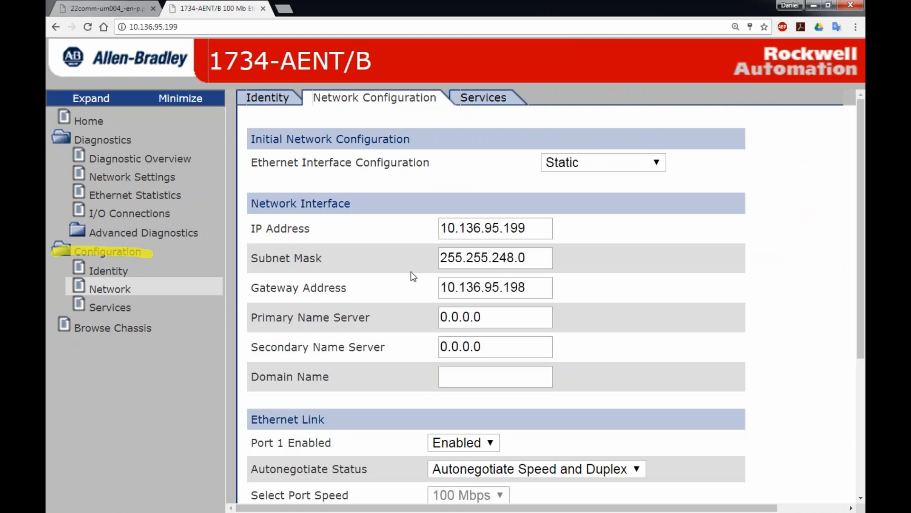
Change the IP address's last octet from 199 to 202, giving 10.136.95.202.
{"action": "scroll", "coordinate": [414, 276], "scroll_direction": "down", "scroll_amount": 1}
{"action": "left_click", "coordinate": [525, 171]}
{"action": "left_click_drag", "start_coordinate": [524, 171], "coordinate": [505, 170]}
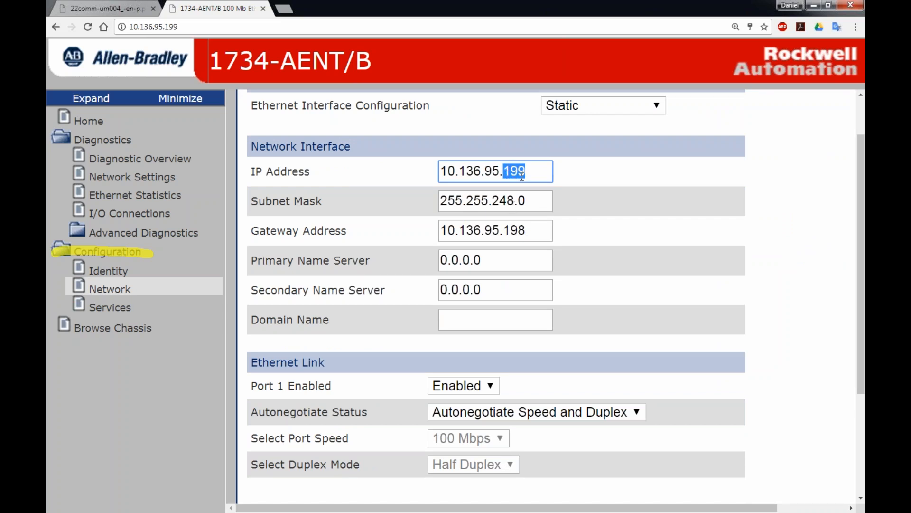
{"action": "type", "text": "2025"}
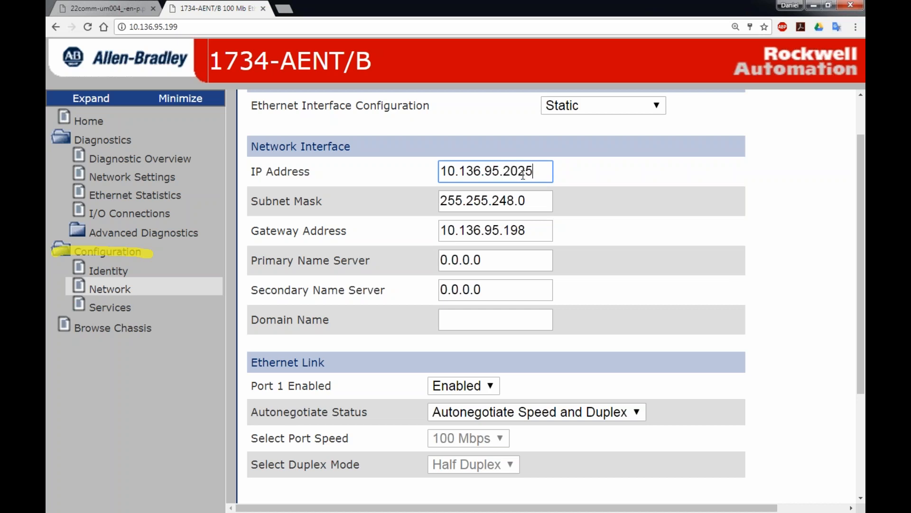
{"action": "key", "text": "BackSpace"}
{"action": "left_click", "coordinate": [498, 117]}
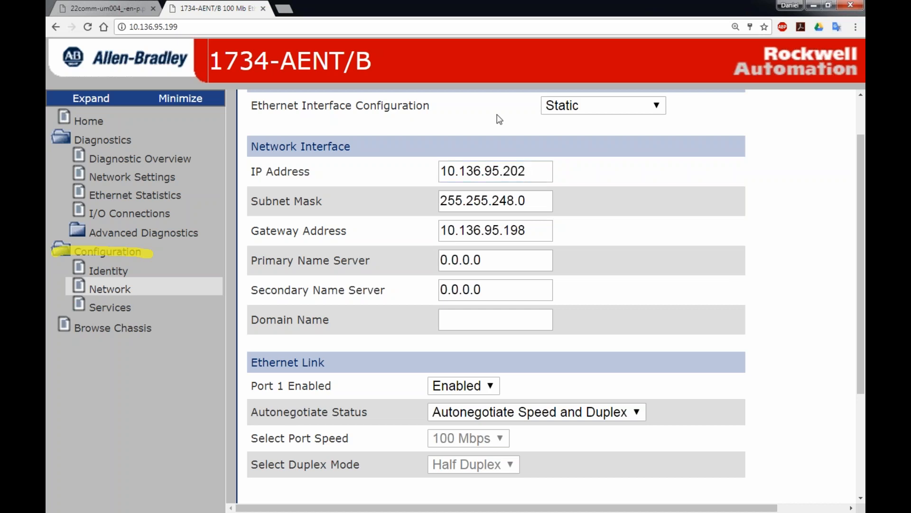
Apply the changes and dismiss the alert refusing the save due to an active I/O connection.
{"action": "scroll", "coordinate": [314, 318], "scroll_direction": "down", "scroll_amount": 3}
{"action": "left_click", "coordinate": [358, 378]}
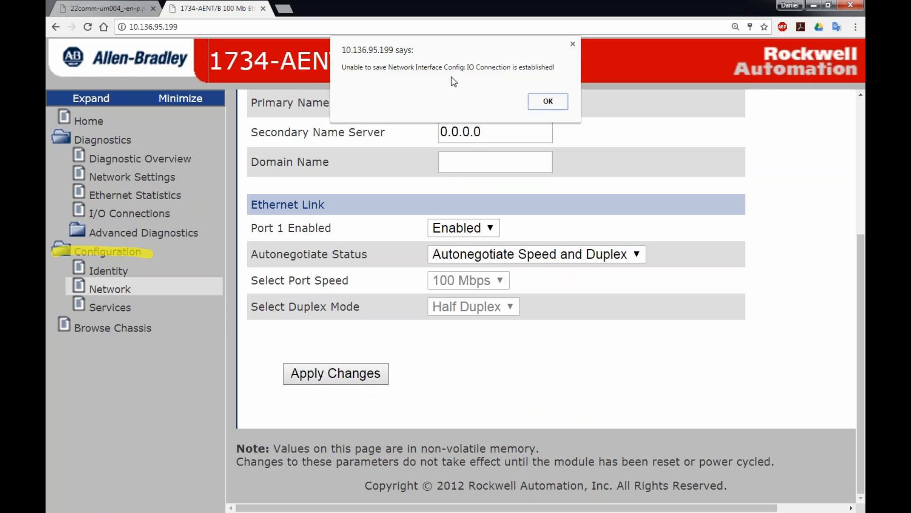
{"action": "left_click", "coordinate": [550, 102]}
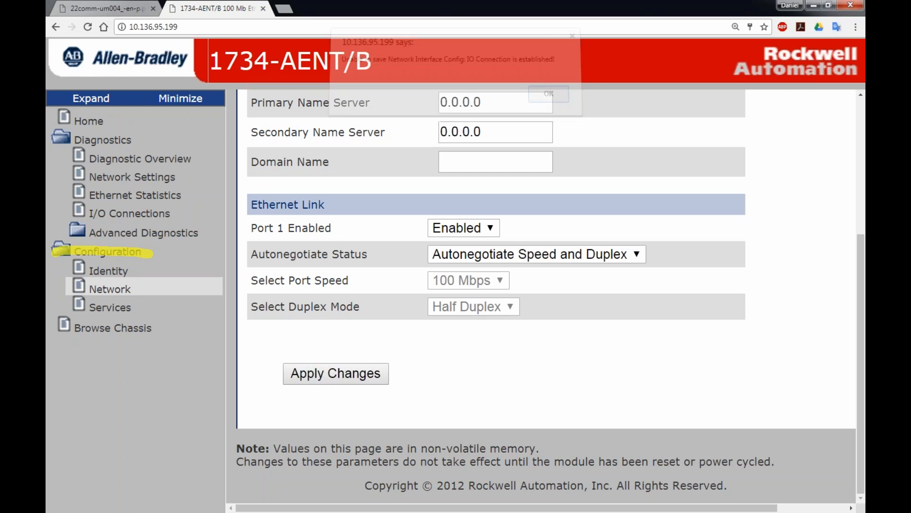
{"action": "scroll", "coordinate": [493, 236], "scroll_direction": "up", "scroll_amount": 5}
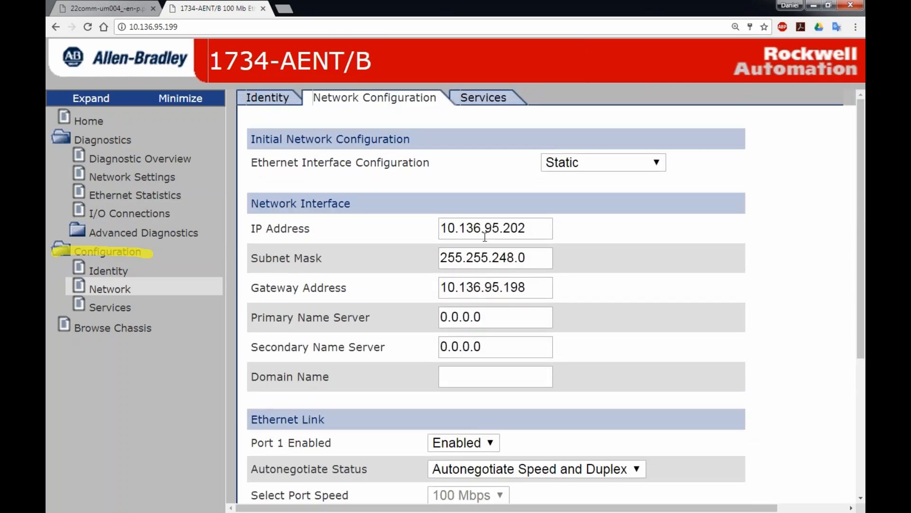
Highlight the 202 octet, then close the adapter's web page tab.
{"action": "left_click_drag", "start_coordinate": [527, 228], "coordinate": [503, 229]}
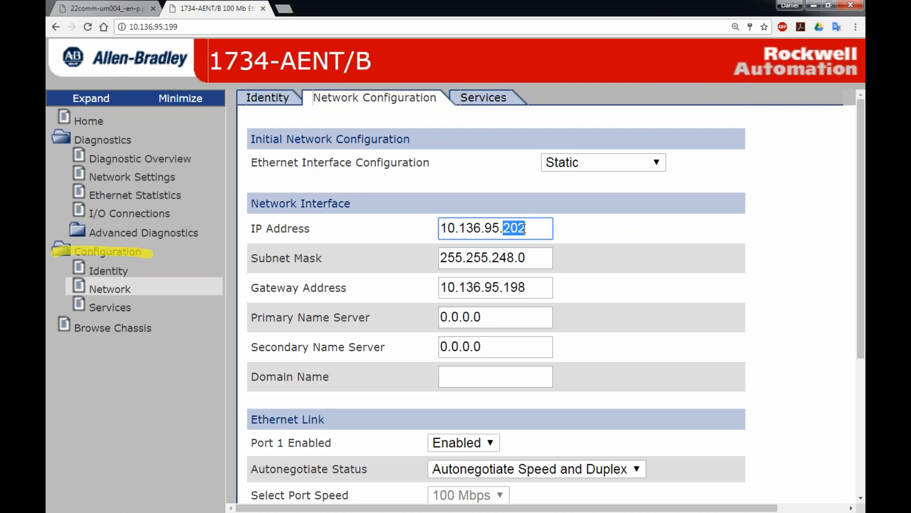
{"action": "left_click", "coordinate": [262, 8]}
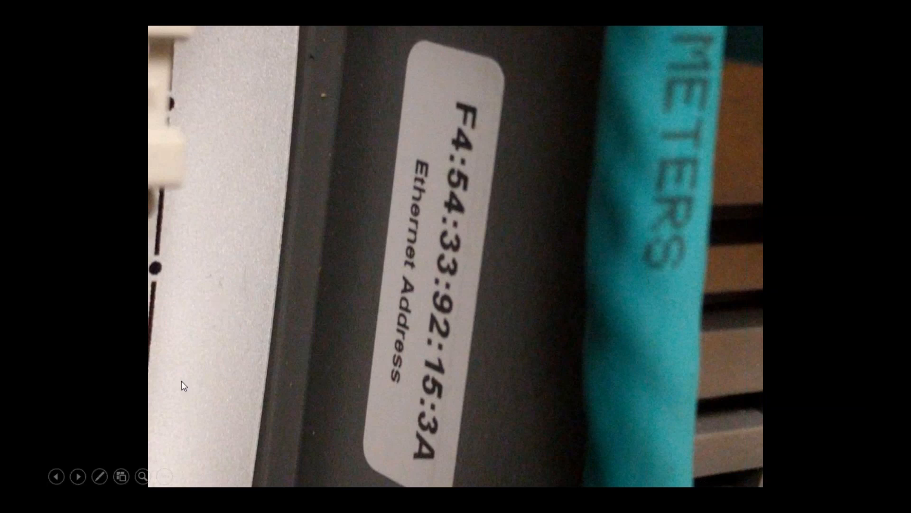
Advance to the PowerFlex 40 drive slide and turn on the laser pointer.
{"action": "left_click", "coordinate": [74, 482]}
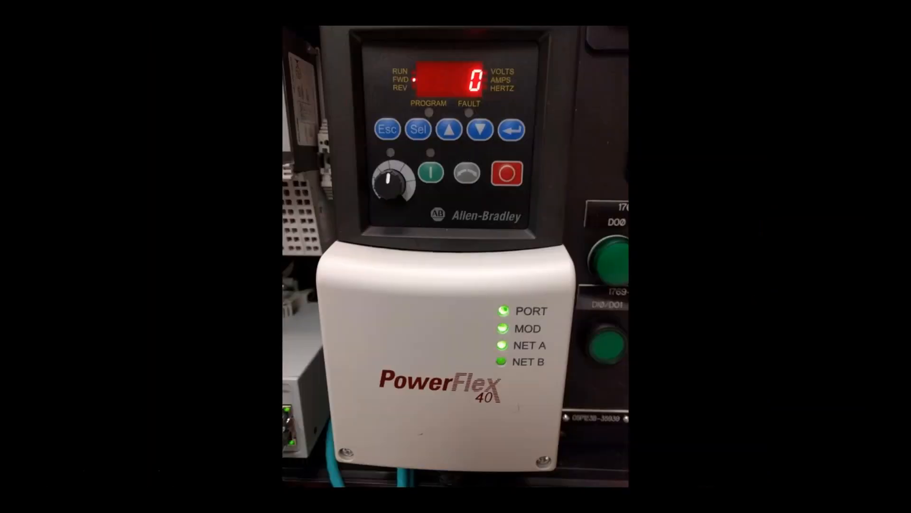
{"action": "key", "text": "ctrl+l"}
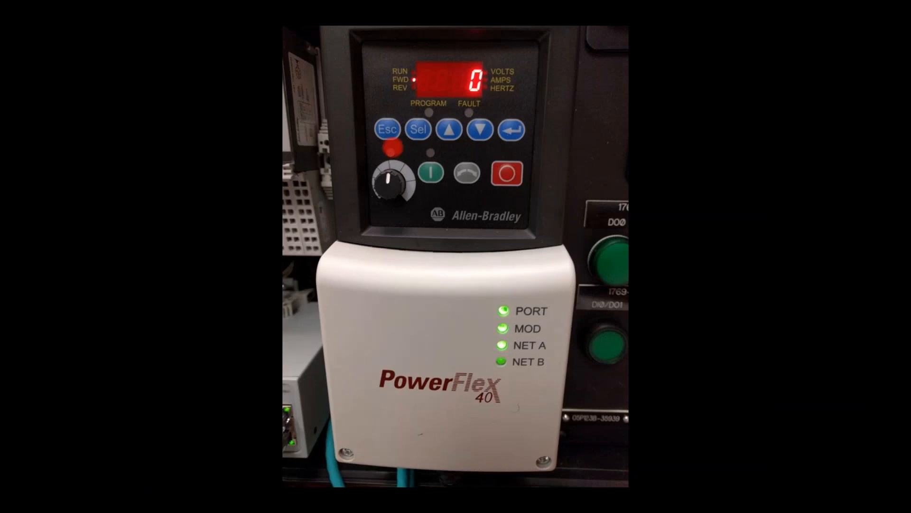
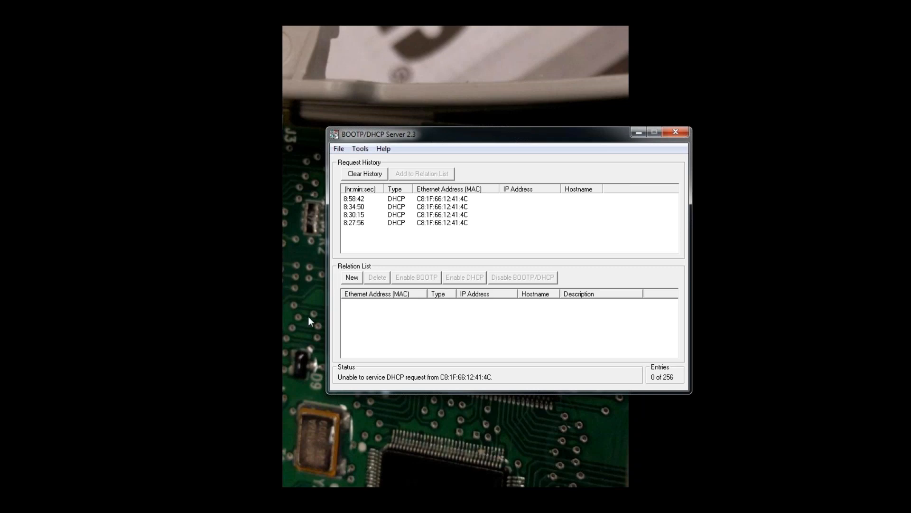
Start a new address relation entry in the BOOTP/DHCP Server relation list.
{"action": "left_click", "coordinate": [354, 278]}
Add a relation mapping MAC F454338003B4 to IP 10.136.95.200 and select it.
{"action": "key", "text": "Escape"}
{"action": "left_click_drag", "start_coordinate": [481, 139], "coordinate": [205, 14]}
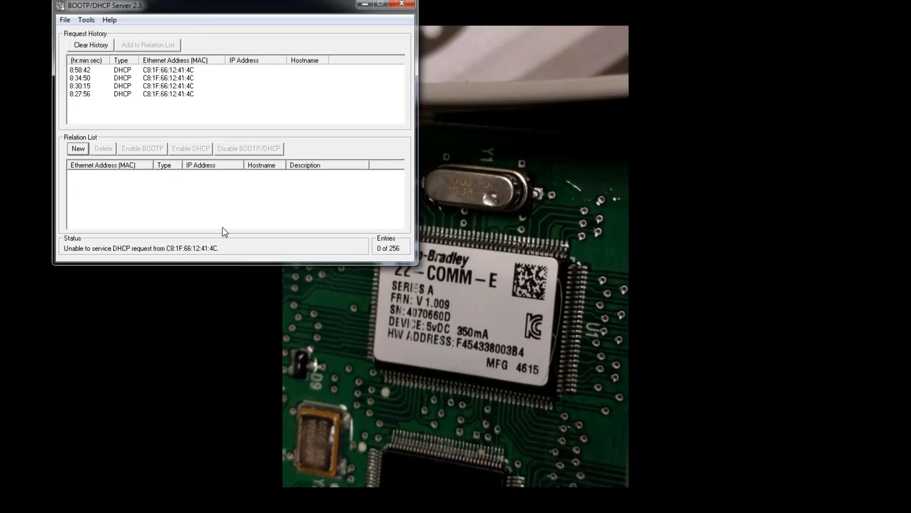
{"action": "left_click", "coordinate": [77, 149]}
{"action": "left_click_drag", "start_coordinate": [404, 206], "coordinate": [212, 181]}
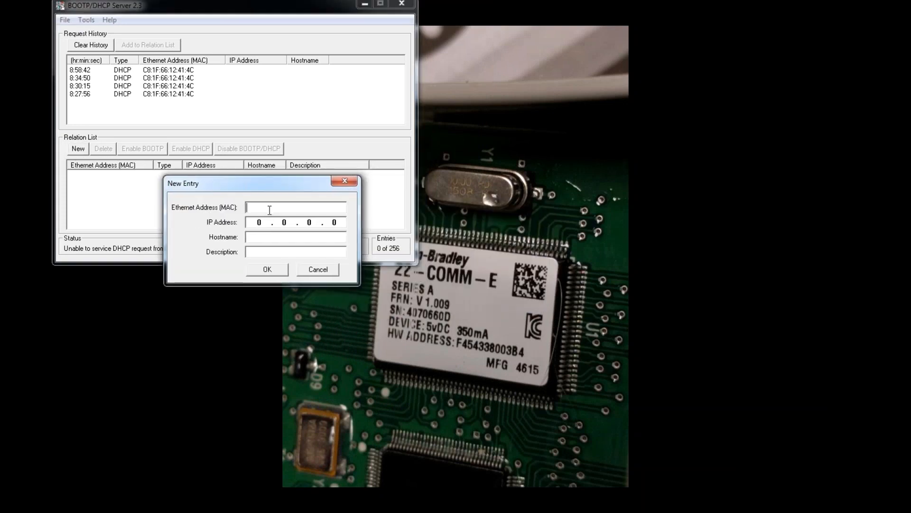
{"action": "type", "text": "F454338003B4"}
{"action": "left_click", "coordinate": [260, 222]}
{"action": "type", "text": "10 "}
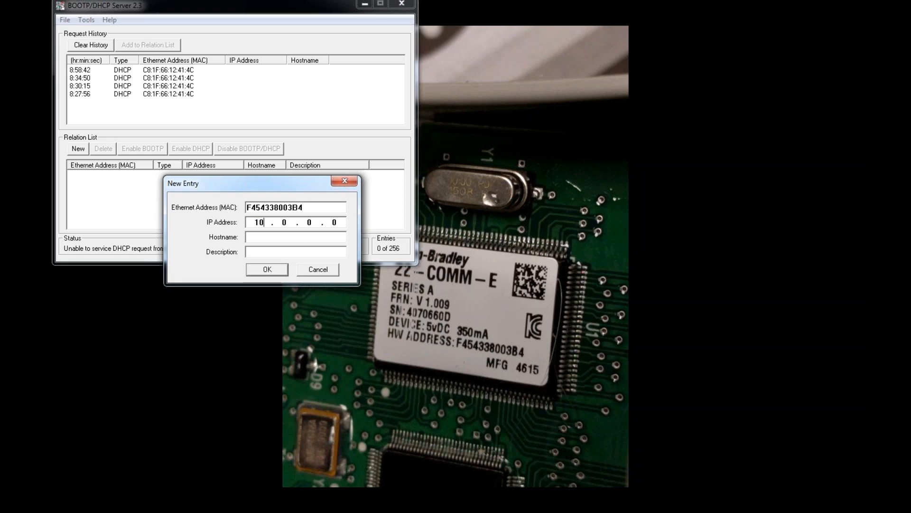
{"action": "type", "text": ". 136 . 95 . 200"}
{"action": "left_click", "coordinate": [262, 270]}
{"action": "left_click", "coordinate": [114, 175]}
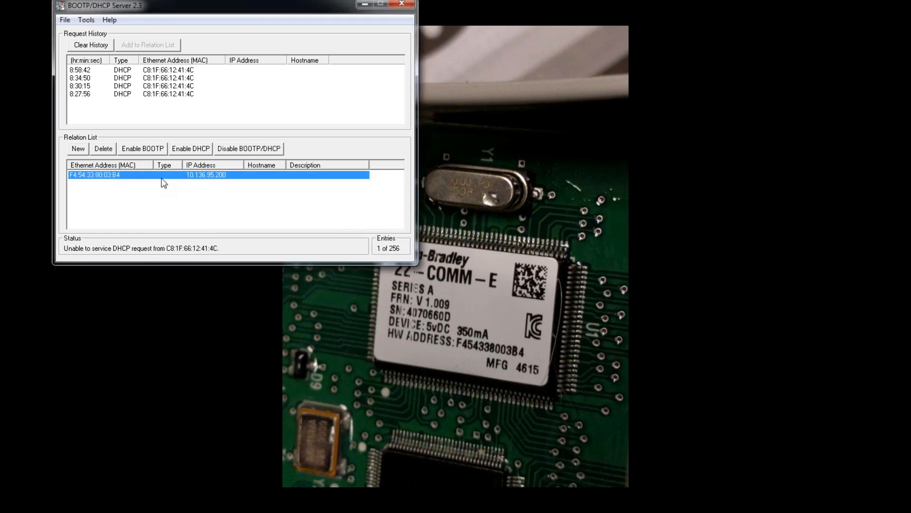
Enable BOOTP for the 10.136.95.200 relation.
{"action": "left_click", "coordinate": [147, 151]}
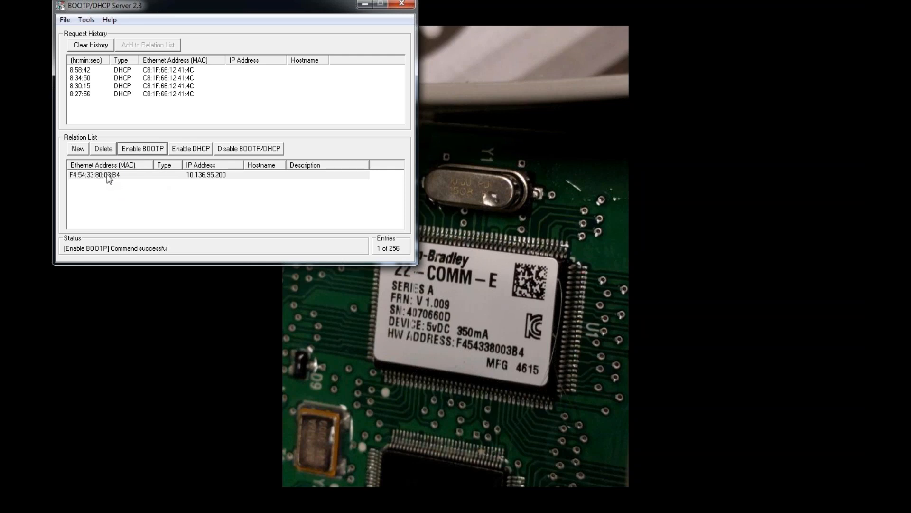
{"action": "left_click", "coordinate": [139, 102]}
Start a new relation from the row's context menu, then cancel the empty entry.
{"action": "left_click", "coordinate": [132, 175]}
{"action": "right_click", "coordinate": [113, 173]}
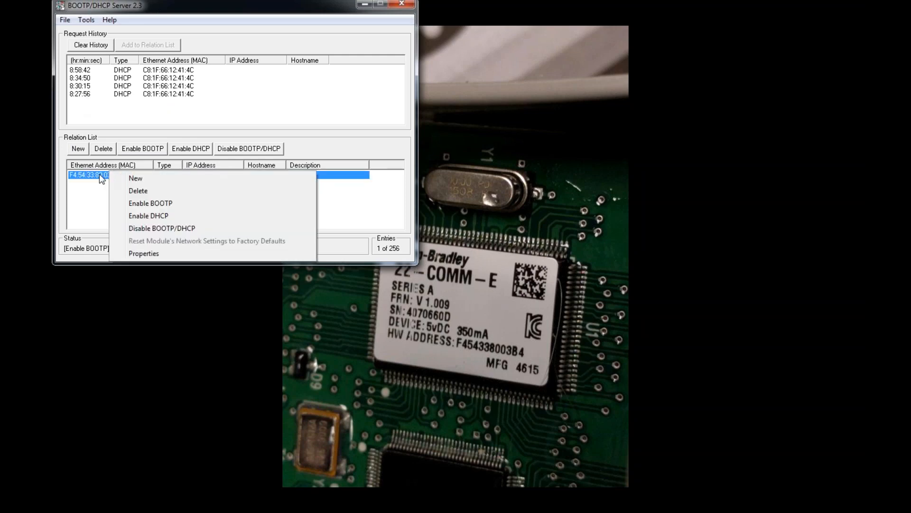
{"action": "left_click", "coordinate": [119, 178]}
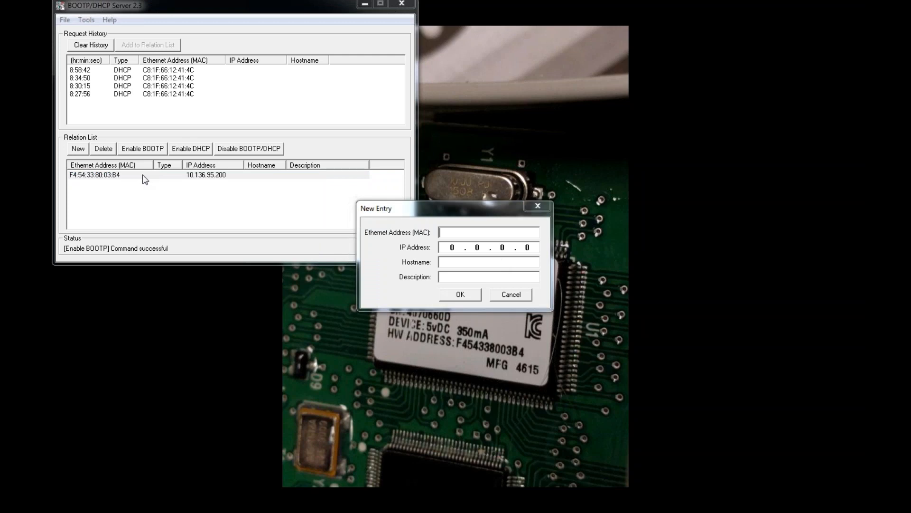
{"action": "left_click", "coordinate": [521, 298]}
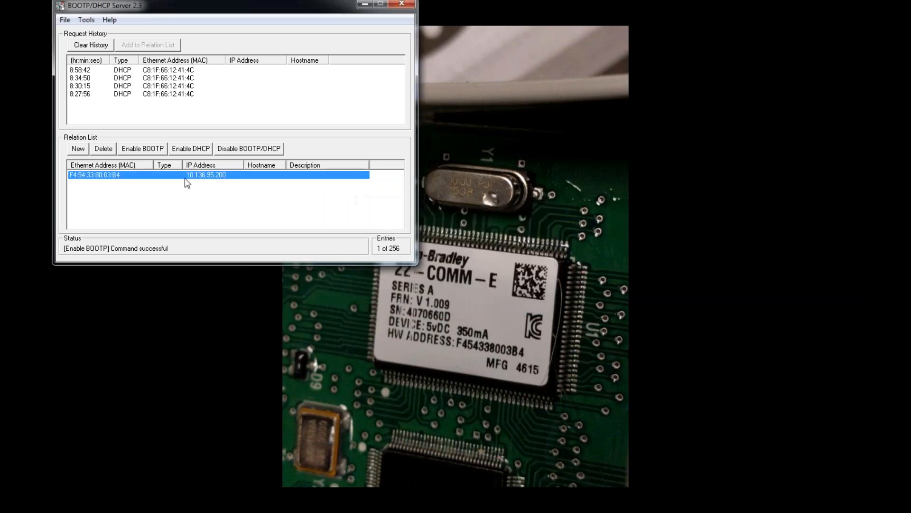
Change the relation's IP address in Properties, replacing its last digit with 2, then re-enable BOOTP.
{"action": "double_click", "coordinate": [99, 175]}
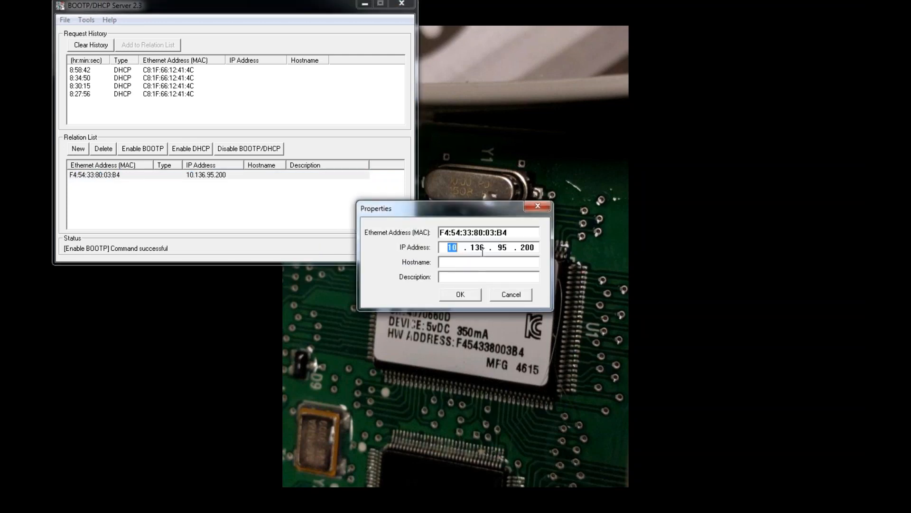
{"action": "left_click", "coordinate": [536, 248]}
{"action": "key", "text": "BackSpace"}
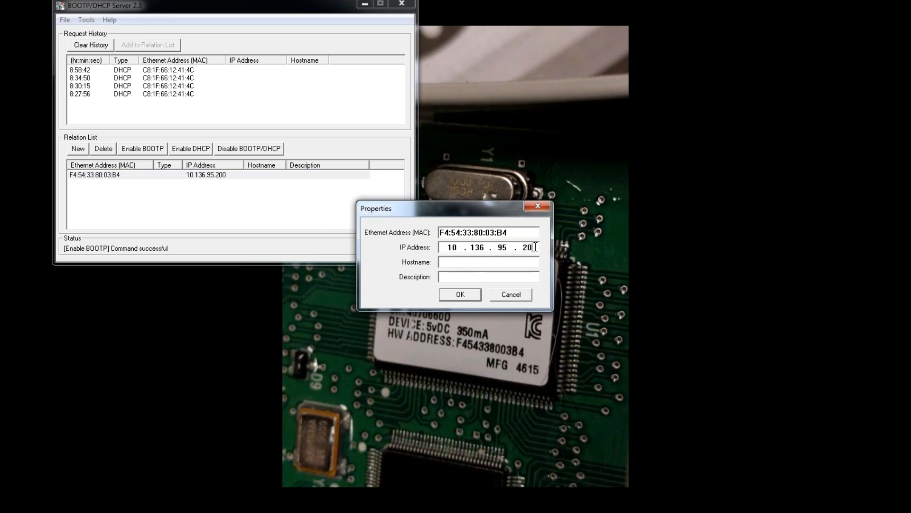
{"action": "type", "text": "2"}
{"action": "key", "text": "Return"}
{"action": "left_click", "coordinate": [172, 176]}
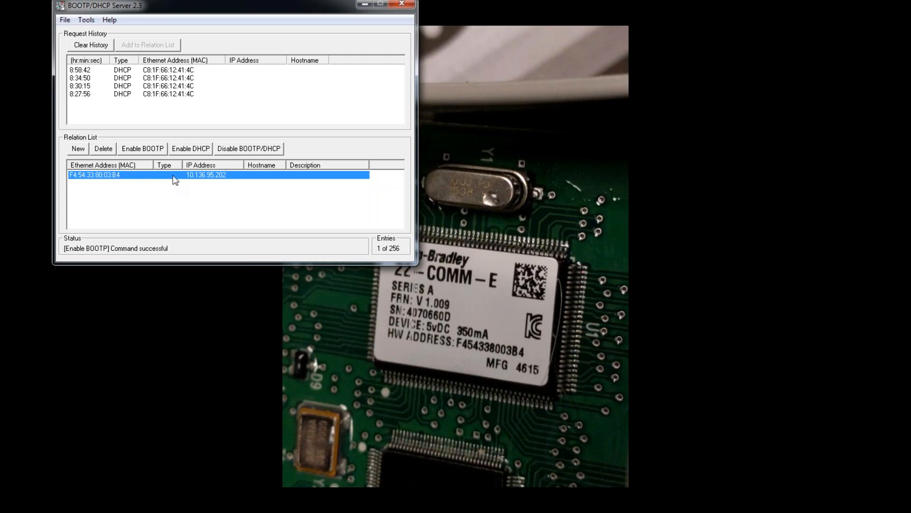
{"action": "left_click", "coordinate": [145, 149]}
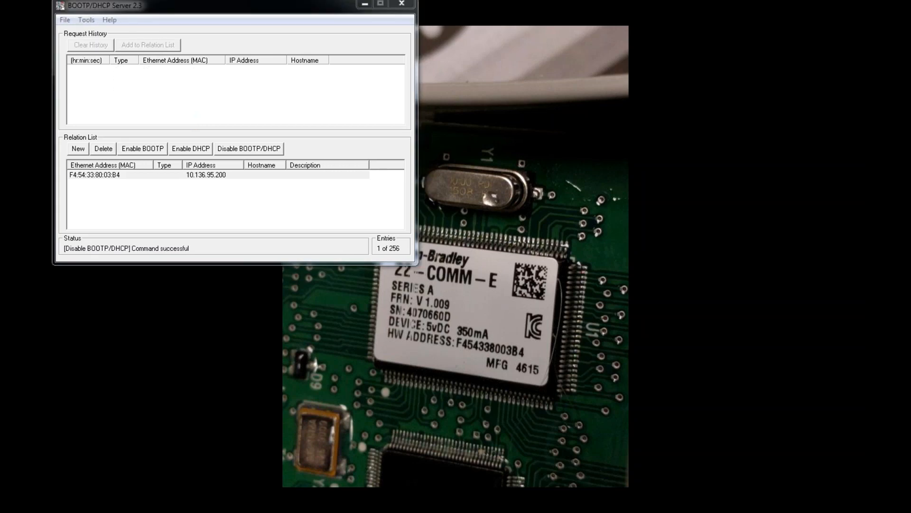
Close BOOTP/DHCP Server 2.3, answering No to saving the relation list.
{"action": "left_click", "coordinate": [99, 176]}
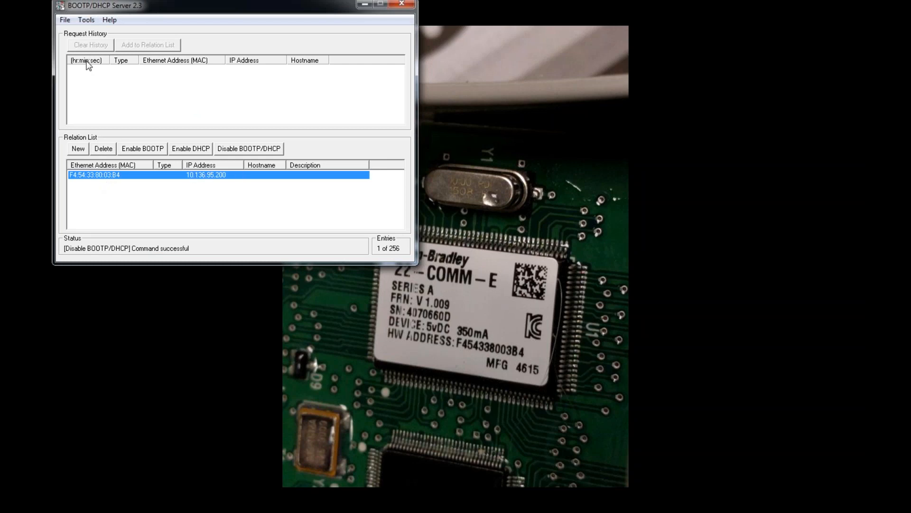
{"action": "left_click", "coordinate": [85, 95]}
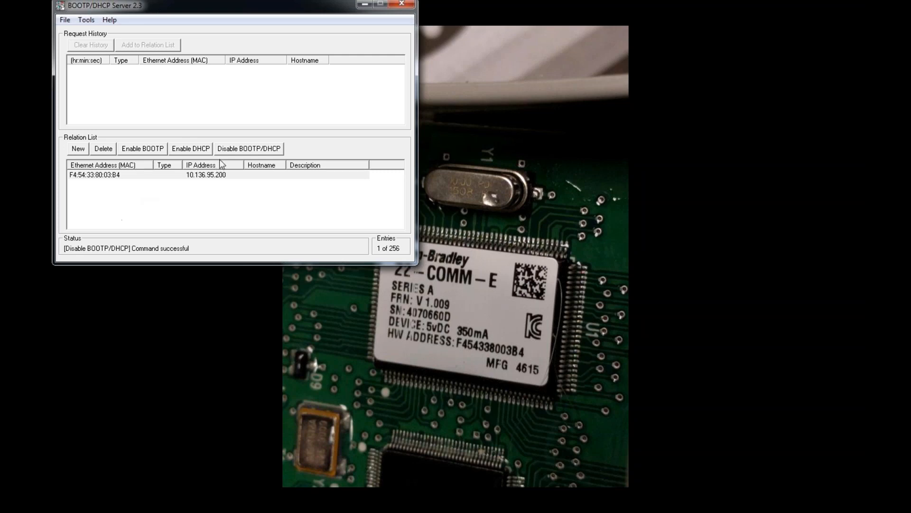
{"action": "left_click", "coordinate": [401, 5]}
{"action": "left_click", "coordinate": [243, 157]}
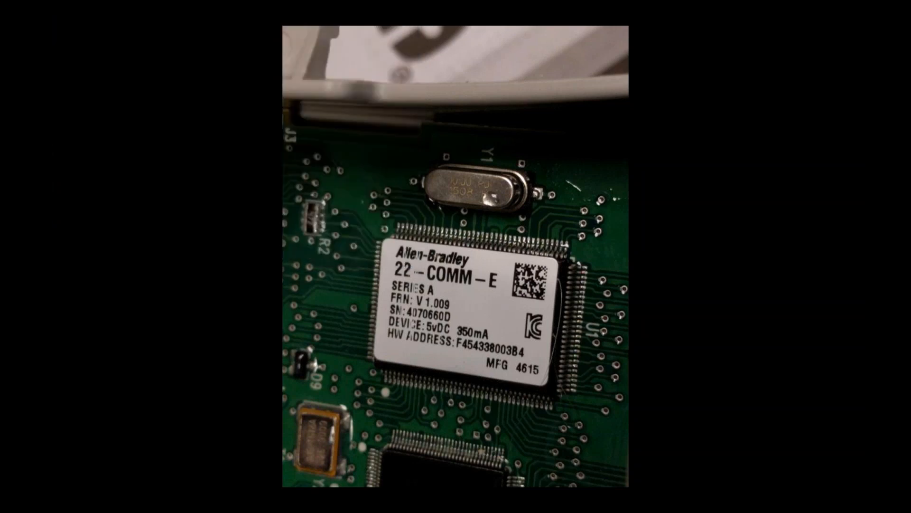
Advance through the Figure 2.1 switch diagram slide to the DIP switch photo.
{"action": "left_click", "coordinate": [78, 476]}
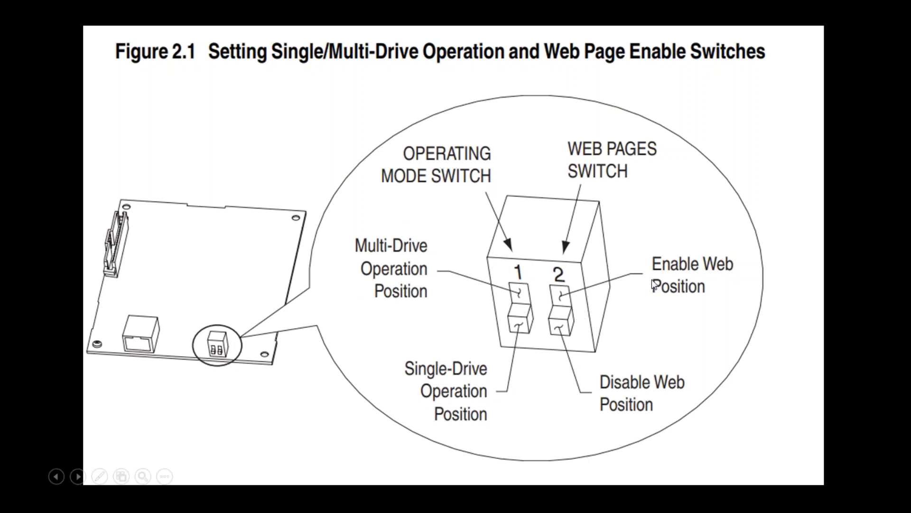
{"action": "left_click", "coordinate": [83, 476]}
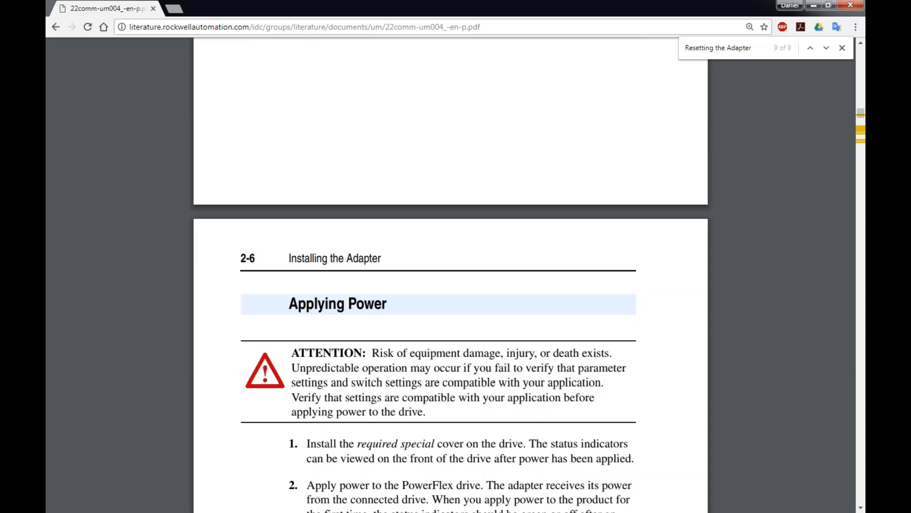
Load the 22-COMM-E adapter page at 10.136.95.200 in a new Chrome tab.
{"action": "left_click", "coordinate": [176, 9]}
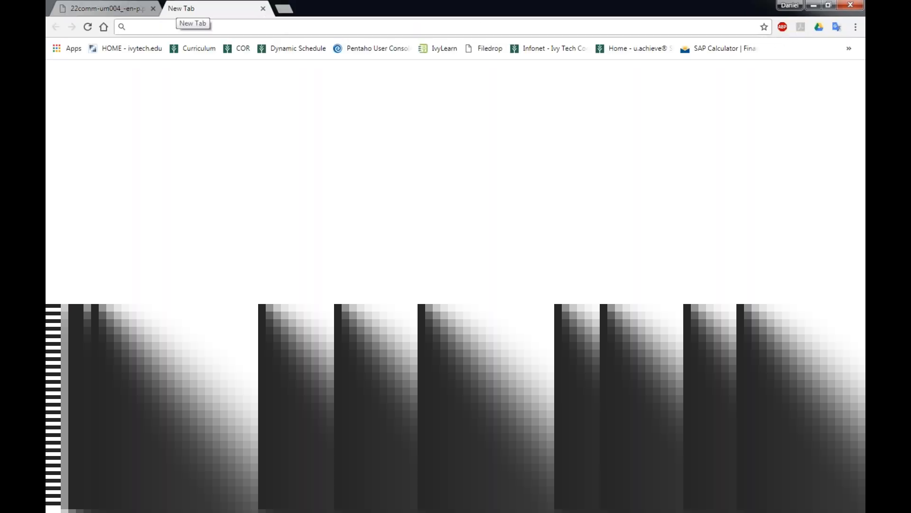
{"action": "type", "text": "10.136.95.199"}
{"action": "key", "text": "Right"}
{"action": "key", "text": "BackSpace"}
{"action": "key", "text": "BackSpace"}
{"action": "key", "text": "BackSpace"}
{"action": "type", "text": "20"}
{"action": "key", "text": "Return"}
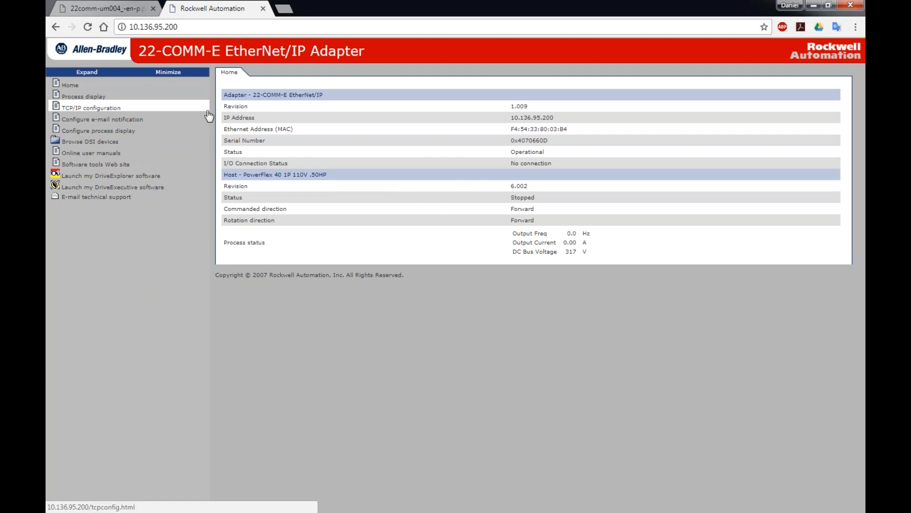
Download the launch (2).dxc DriveExecutive launcher from the adapter page and open it.
{"action": "left_click", "coordinate": [129, 177]}
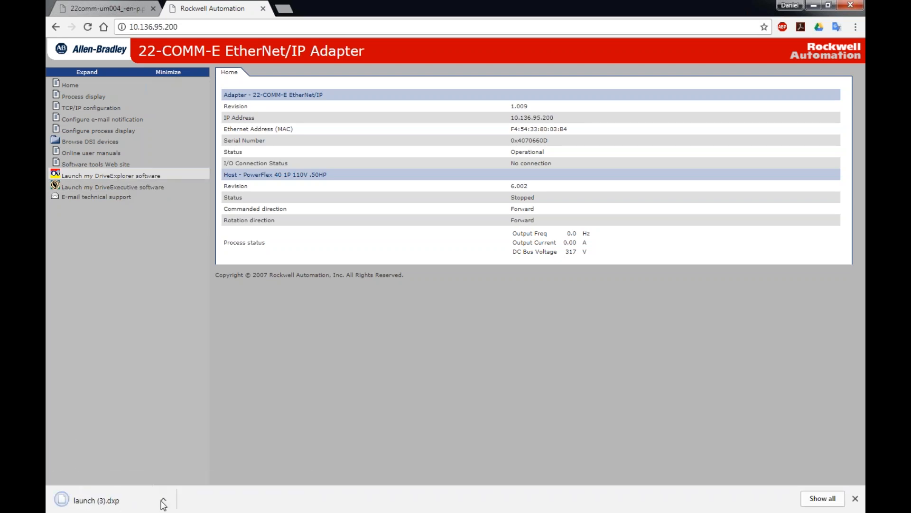
{"action": "left_click", "coordinate": [99, 188]}
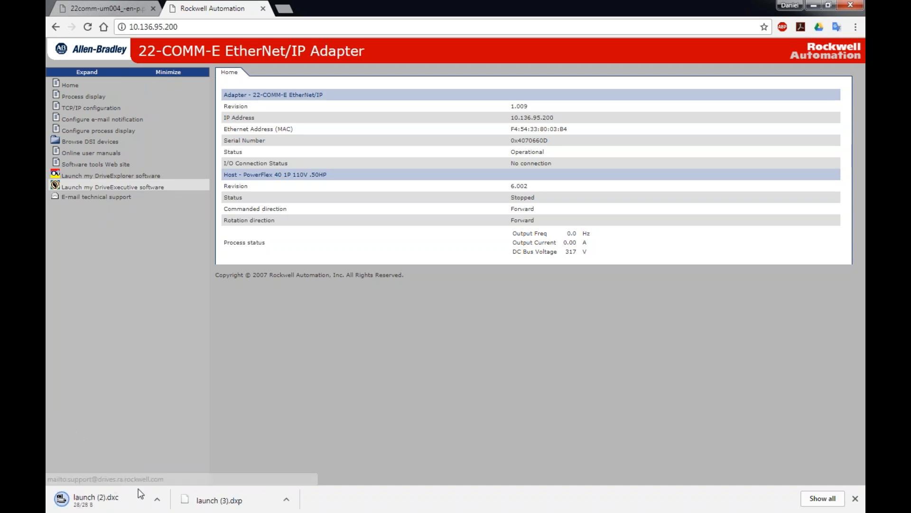
{"action": "left_click", "coordinate": [138, 503]}
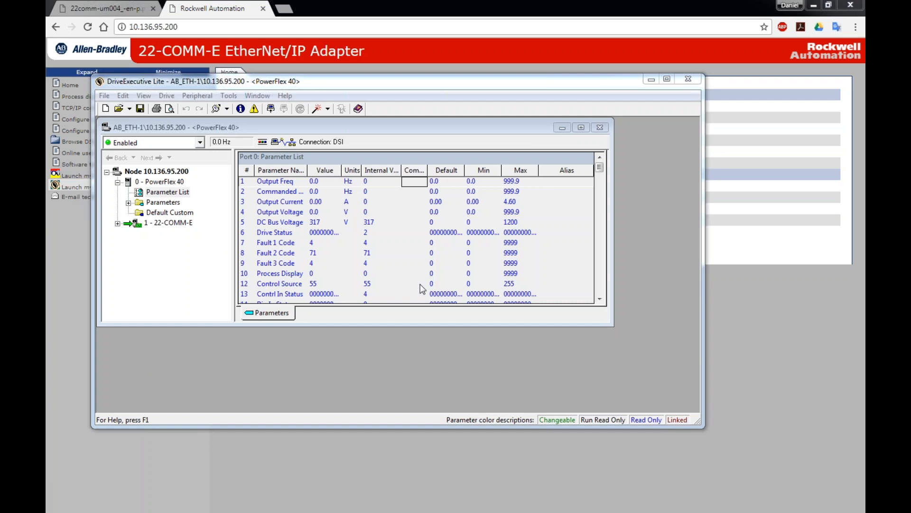
Enlarge the parameter window and expand '1 - 22-COMM-E' in the tree.
{"action": "left_click_drag", "start_coordinate": [613, 326], "coordinate": [689, 411]}
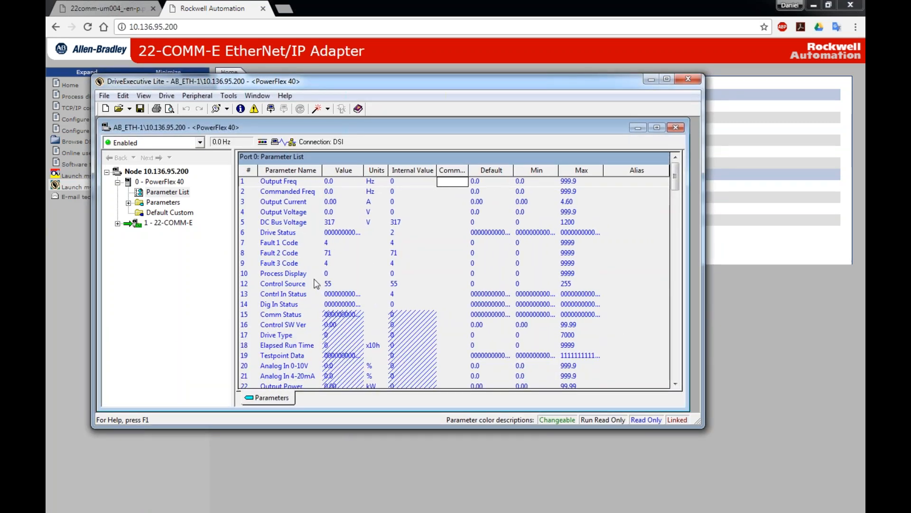
{"action": "left_click", "coordinate": [136, 225]}
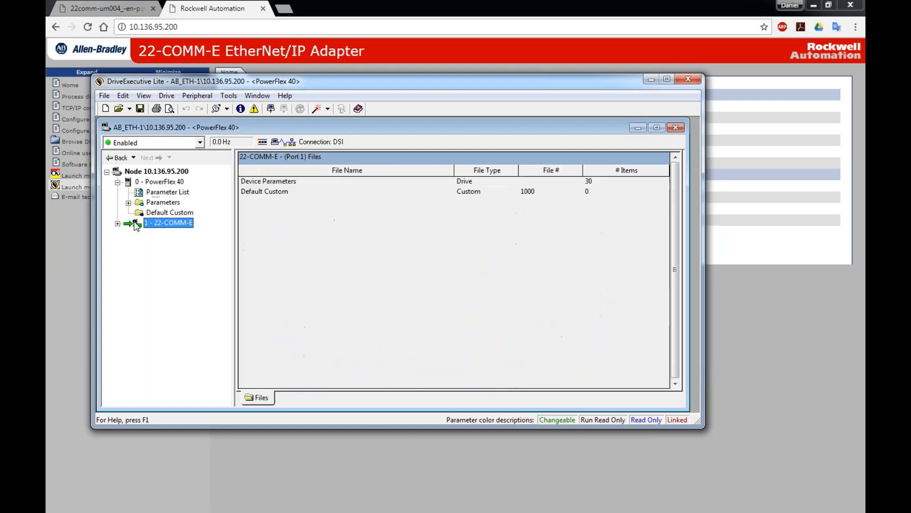
{"action": "double_click", "coordinate": [136, 225]}
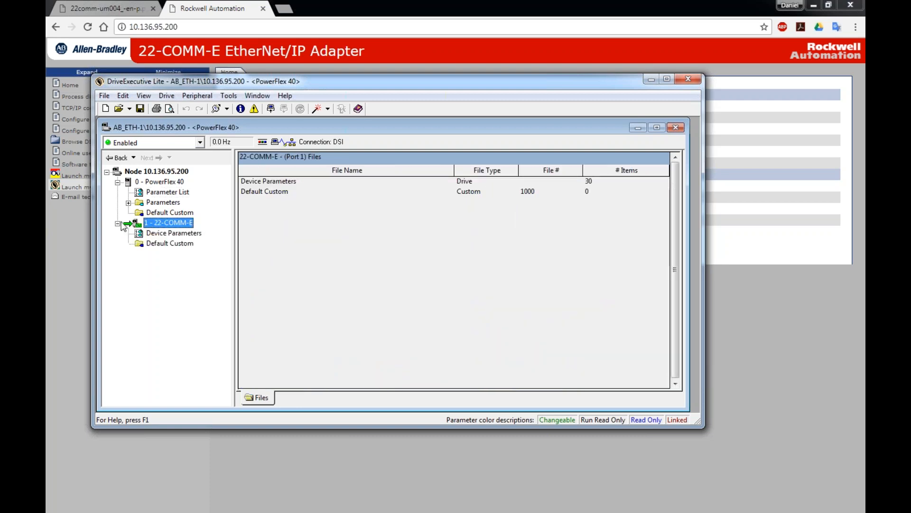
In the adapter's Device Parameters, switch BOOTP to Enabled, then back to Disabled.
{"action": "left_click", "coordinate": [166, 234]}
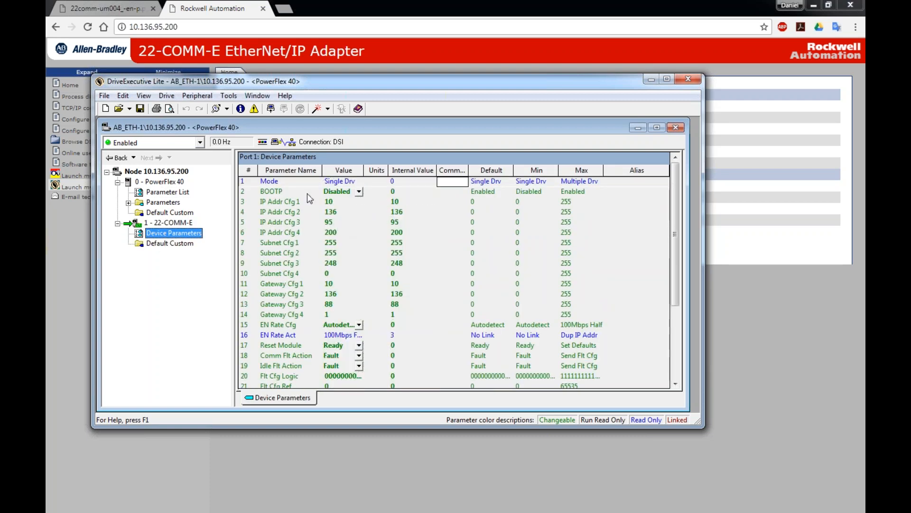
{"action": "left_click", "coordinate": [358, 192]}
{"action": "left_click", "coordinate": [358, 209]}
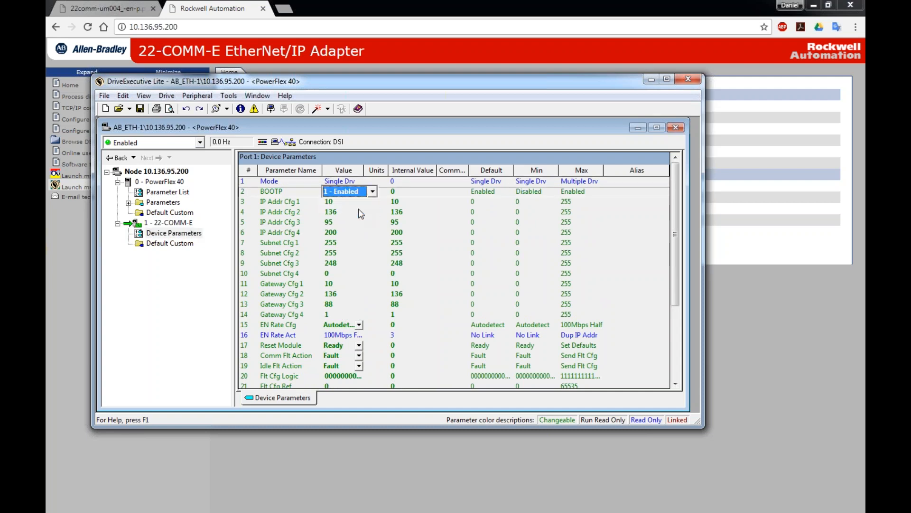
{"action": "left_click", "coordinate": [336, 223]}
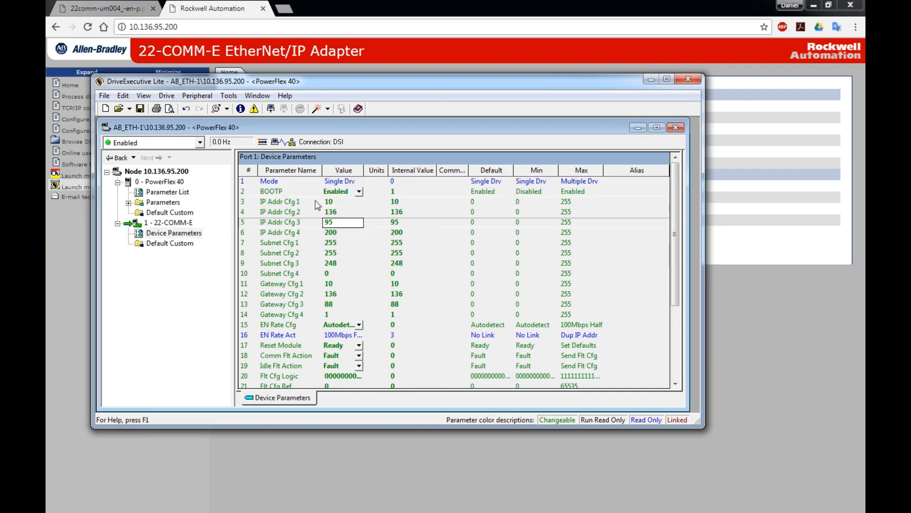
{"action": "left_click", "coordinate": [360, 192]}
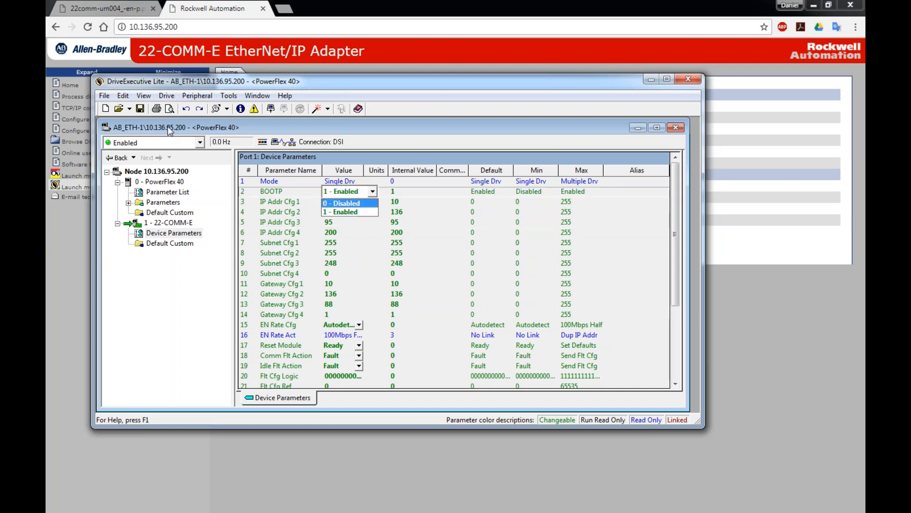
{"action": "left_click", "coordinate": [355, 205]}
{"action": "left_click", "coordinate": [332, 203]}
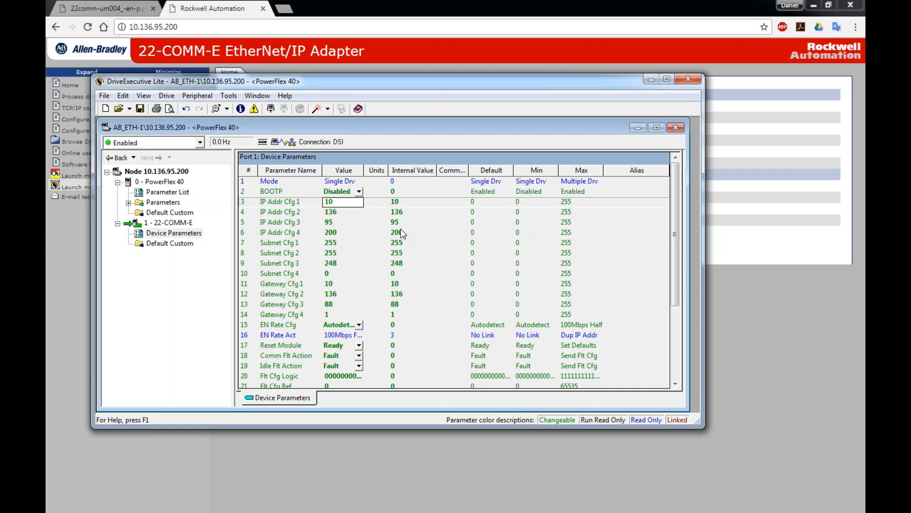
Review the rest of the device parameters, then open the adapter's Default Custom file.
{"action": "scroll", "coordinate": [362, 321], "scroll_direction": "down", "scroll_amount": 3}
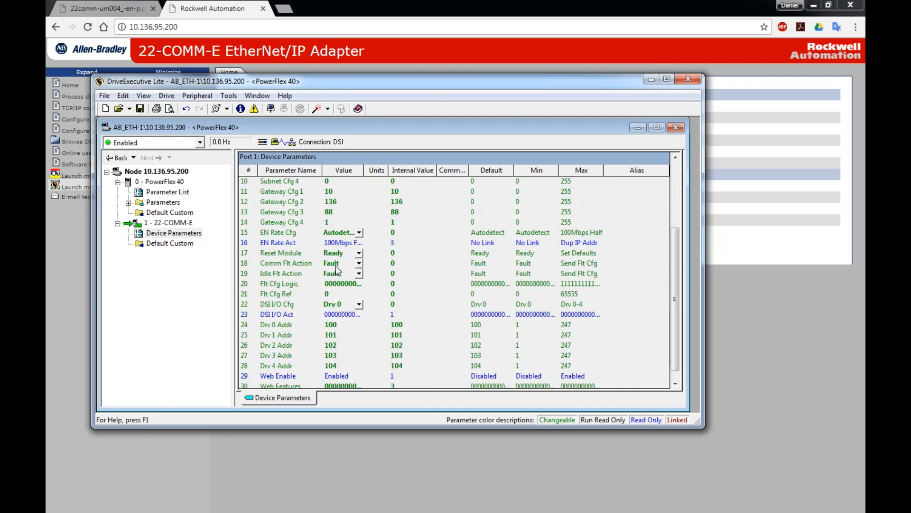
{"action": "scroll", "coordinate": [338, 269], "scroll_direction": "down", "scroll_amount": 1}
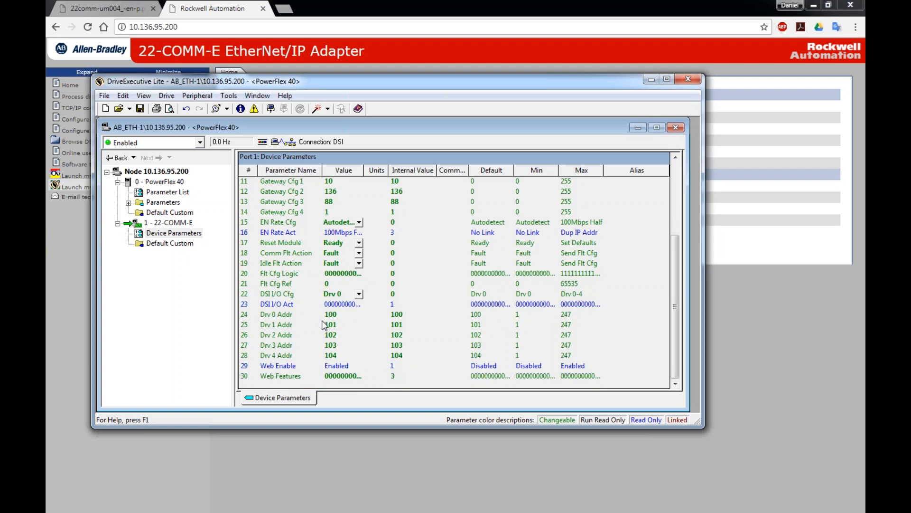
{"action": "scroll", "coordinate": [326, 322], "scroll_direction": "up", "scroll_amount": 4}
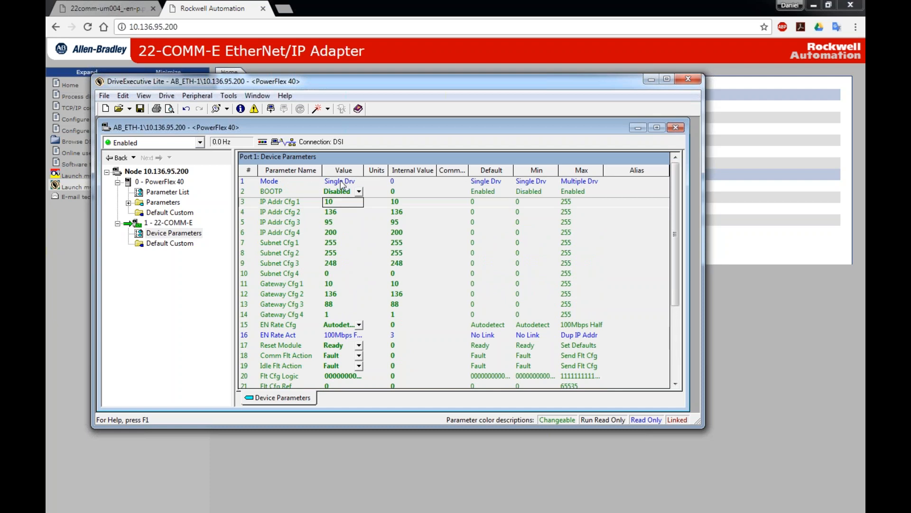
{"action": "left_click", "coordinate": [169, 242]}
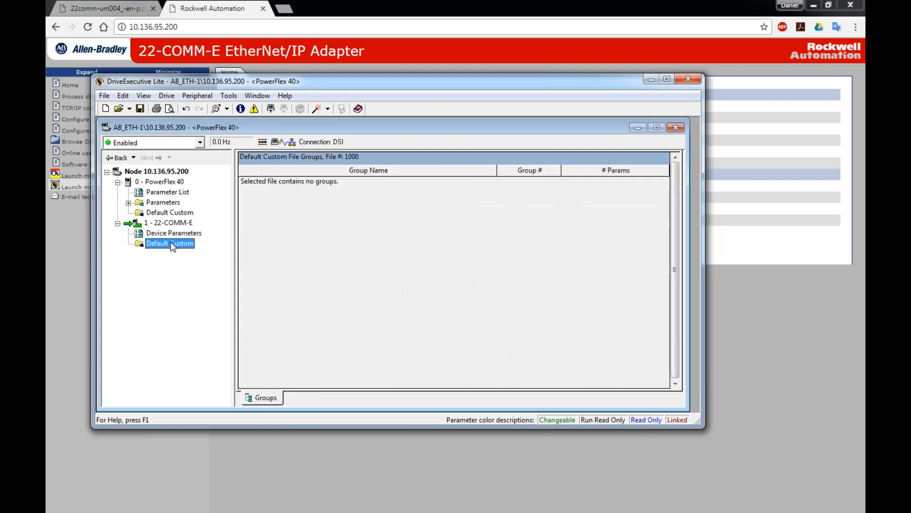
Expand the PowerFlex 40 parameter groups and scroll its Parameter List to parameters 36–38.
{"action": "left_click", "coordinate": [171, 203]}
{"action": "left_click", "coordinate": [128, 202]}
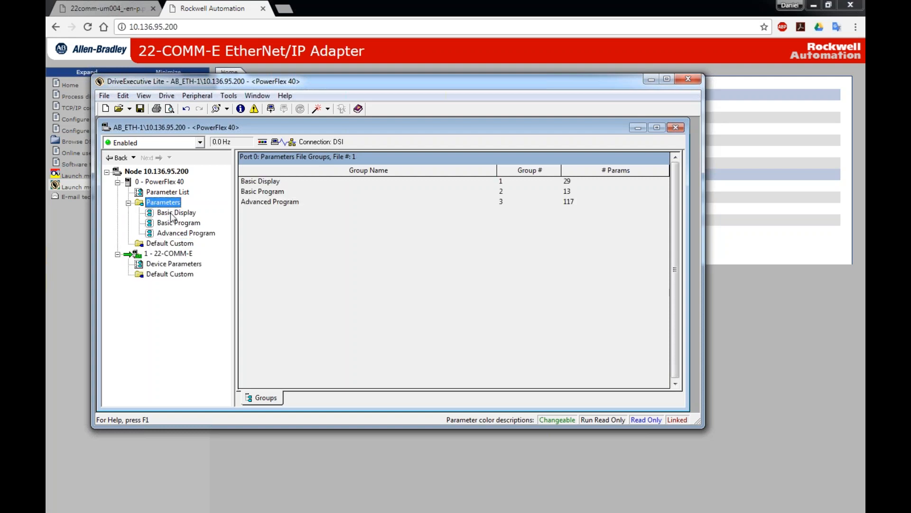
{"action": "left_click", "coordinate": [171, 192]}
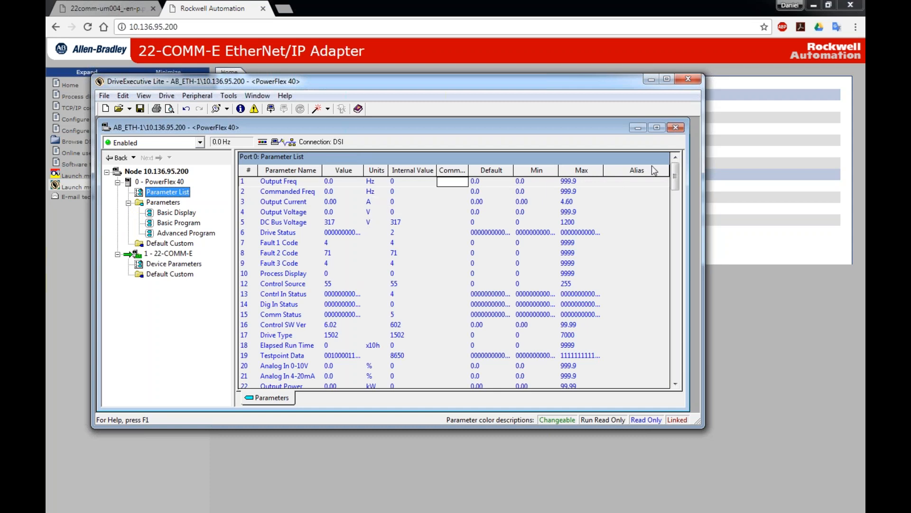
{"action": "left_click_drag", "start_coordinate": [675, 177], "coordinate": [671, 205]}
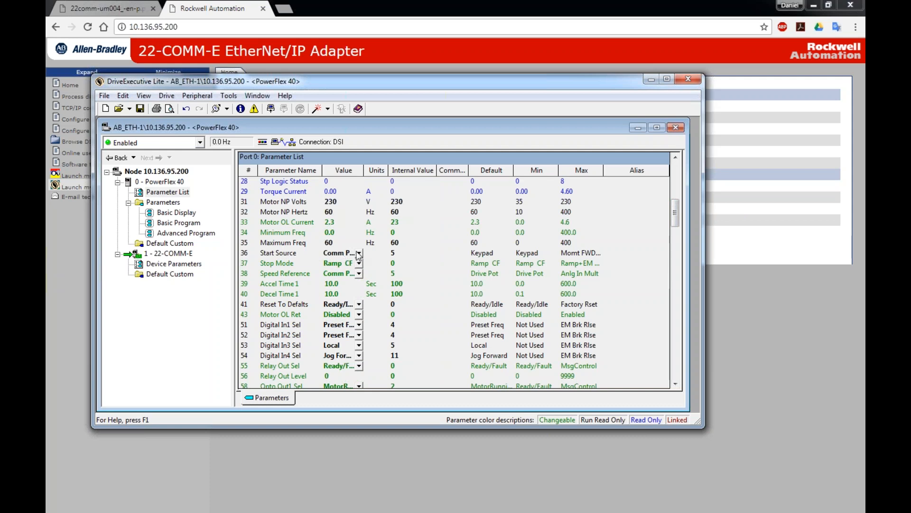
Set Start Source (36) and Speed Reference (38) to 5 - Comm Port.
{"action": "left_click", "coordinate": [358, 254]}
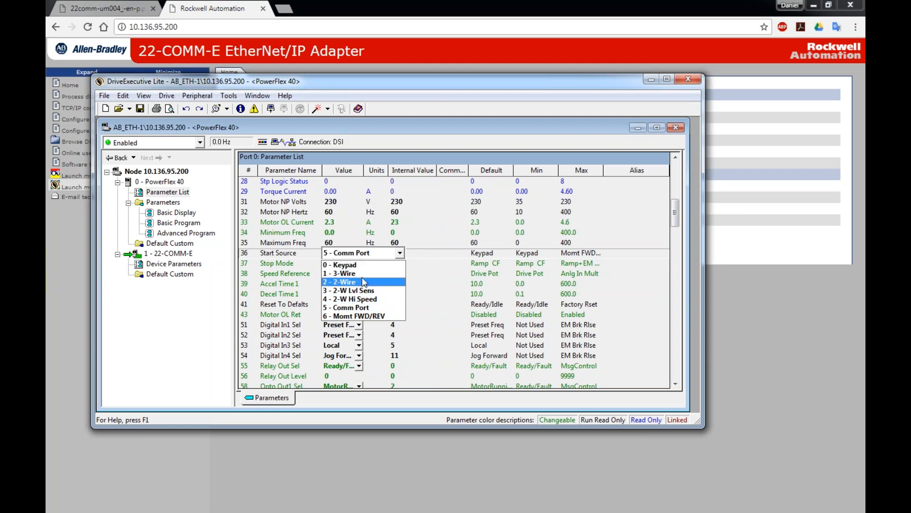
{"action": "left_click", "coordinate": [354, 308]}
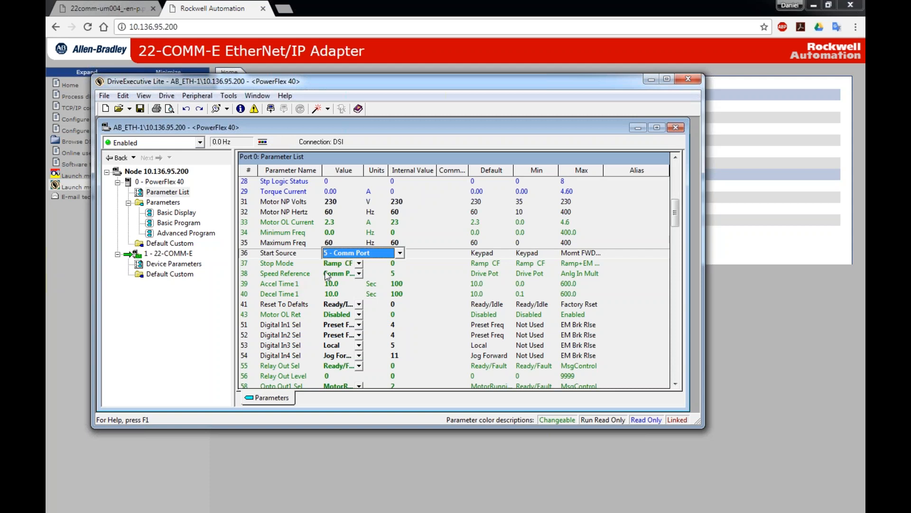
{"action": "left_click", "coordinate": [357, 275]}
{"action": "left_click", "coordinate": [359, 273]}
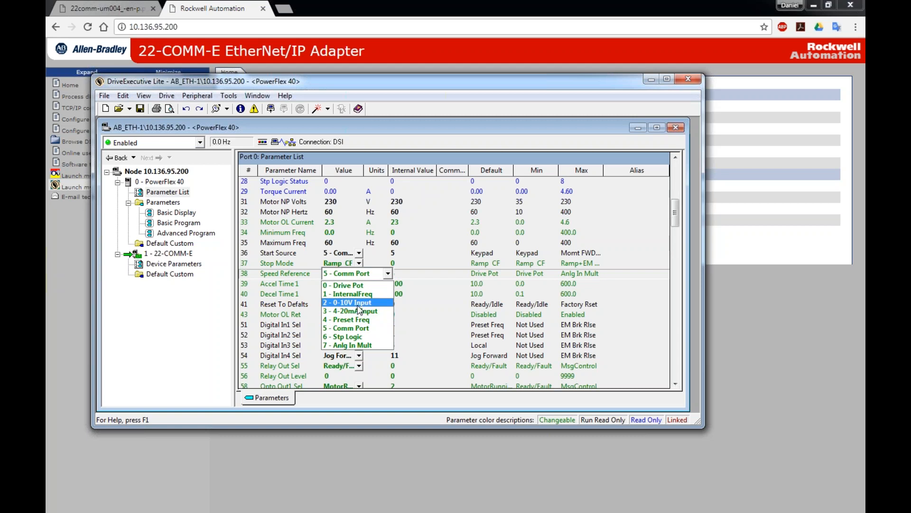
{"action": "left_click", "coordinate": [359, 329]}
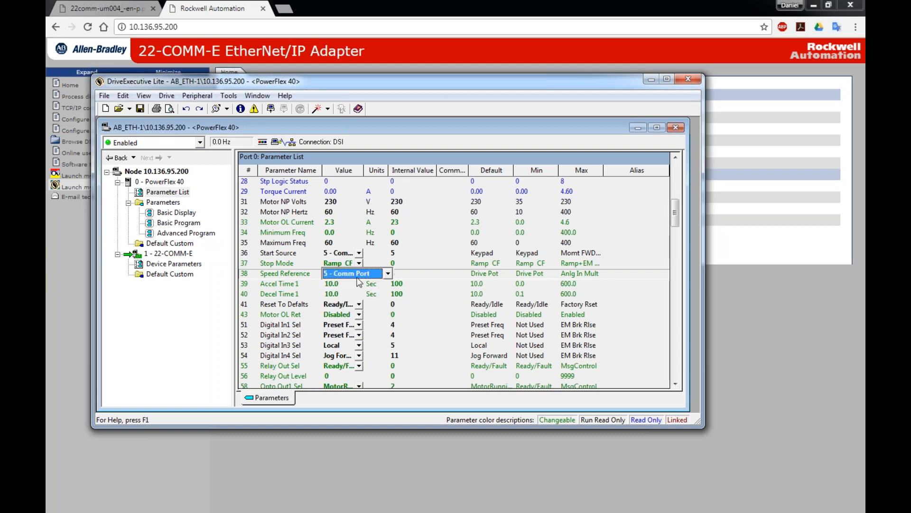
{"action": "left_click_drag", "start_coordinate": [674, 211], "coordinate": [675, 223]}
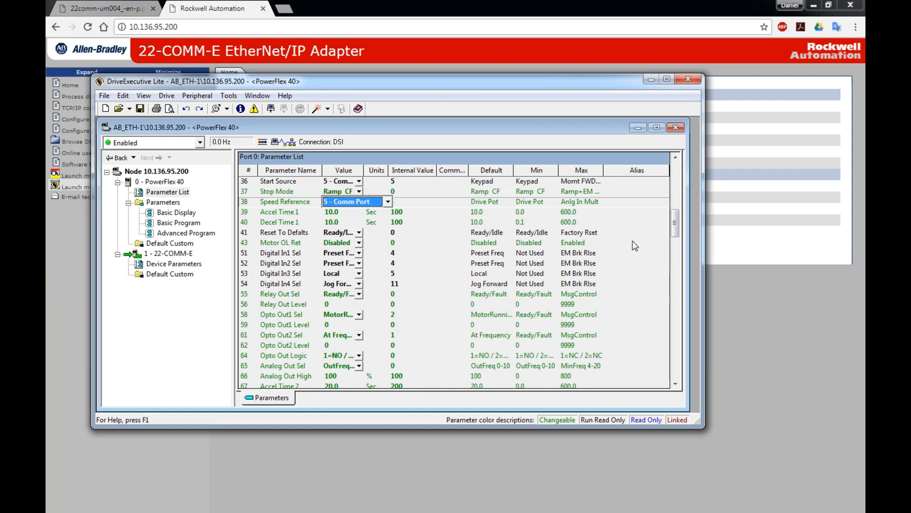
{"action": "left_click", "coordinate": [337, 203]}
{"action": "left_click", "coordinate": [142, 108]}
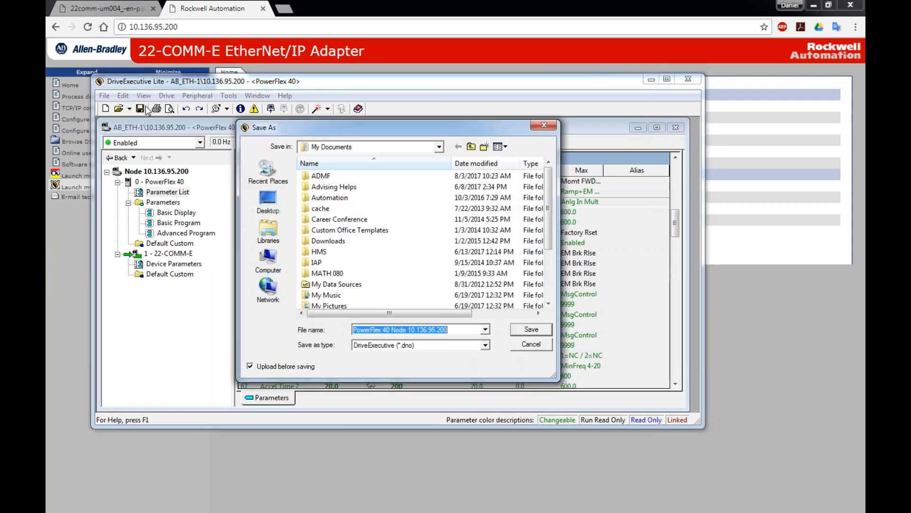
{"action": "left_click", "coordinate": [526, 344]}
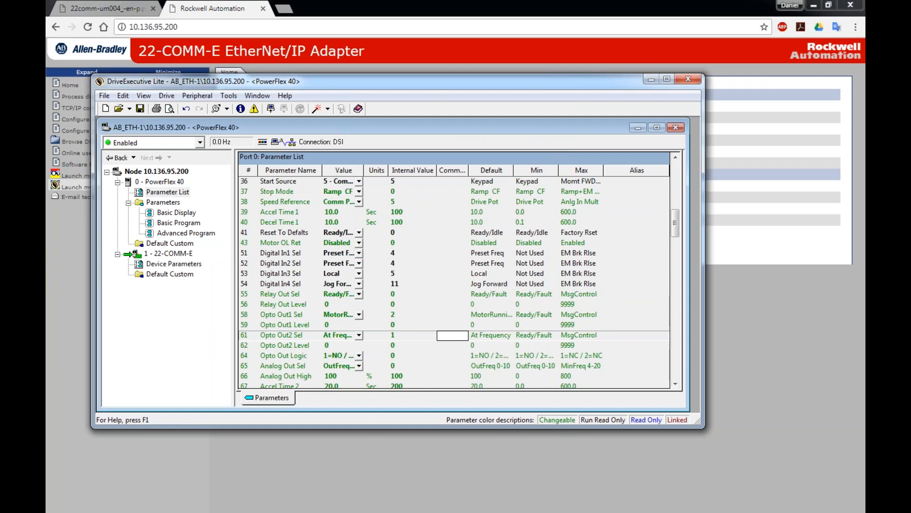
{"action": "left_click_drag", "start_coordinate": [541, 417], "coordinate": [698, 419]}
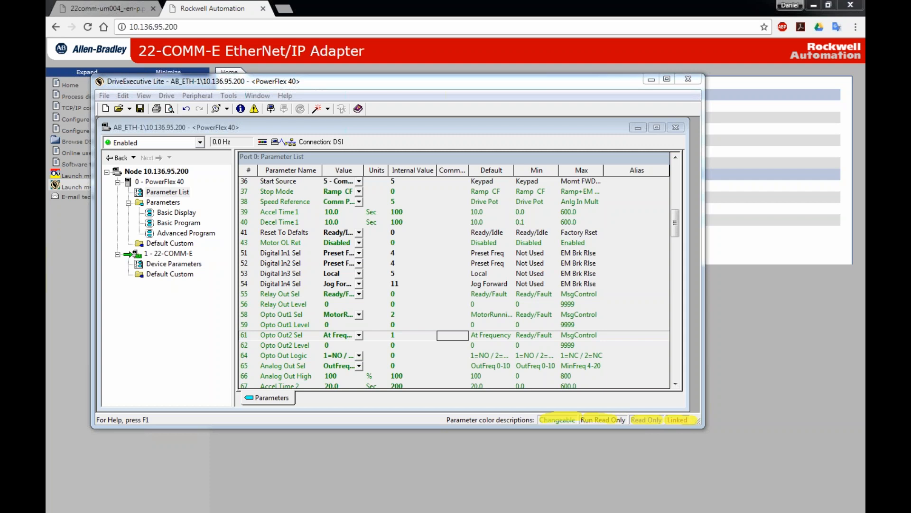
{"action": "key", "text": "e"}
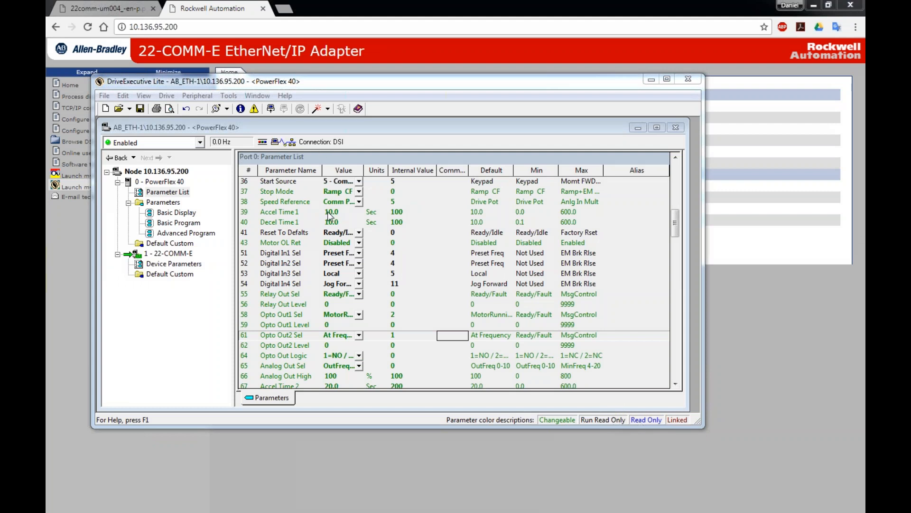
{"action": "left_click_drag", "start_coordinate": [676, 221], "coordinate": [678, 178]}
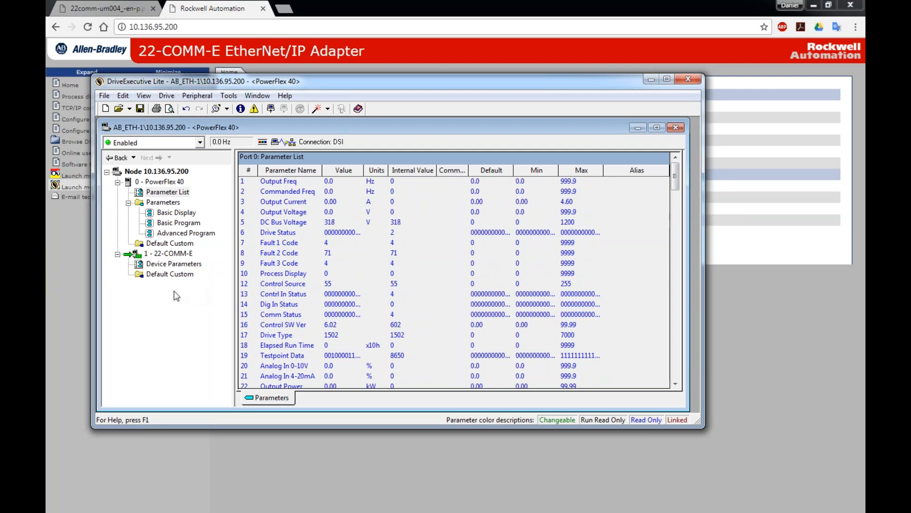
{"action": "key", "text": "alt+Tab"}
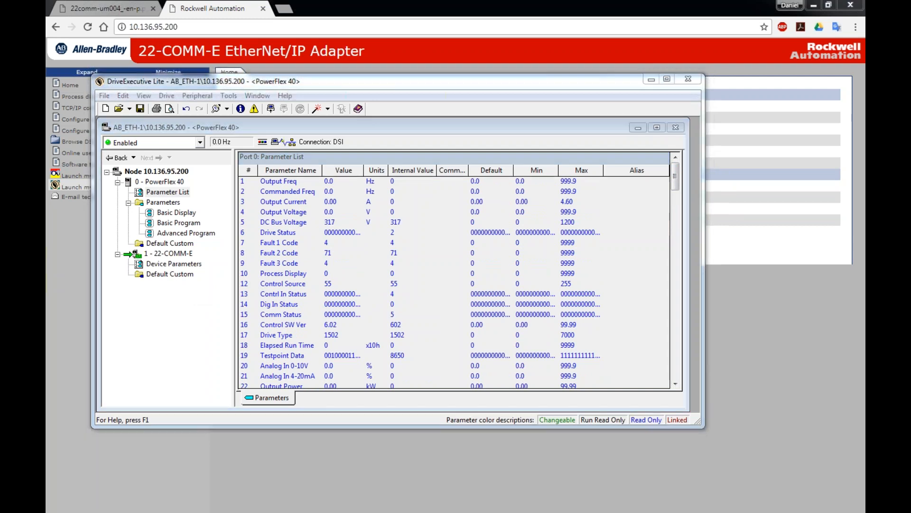